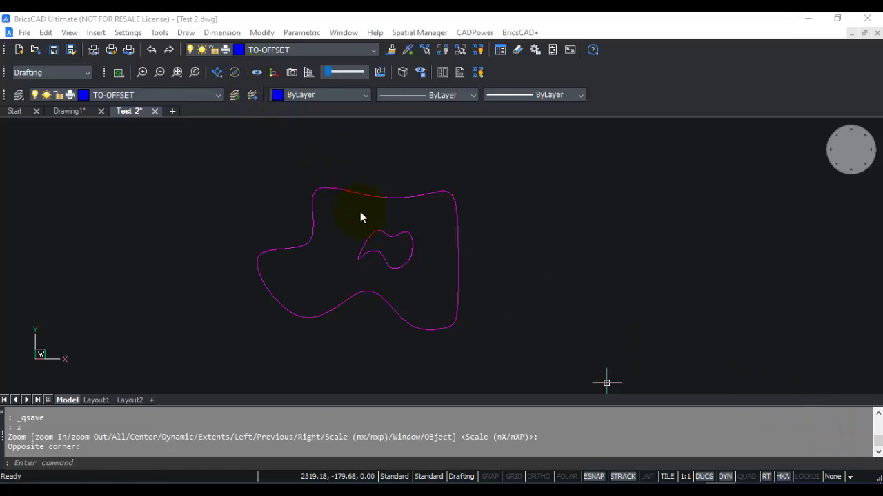
# - Zoom in on the magenta outer and inner profile curves on layer TO-OFFSET
pyautogui.scroll(2, 360, 212)
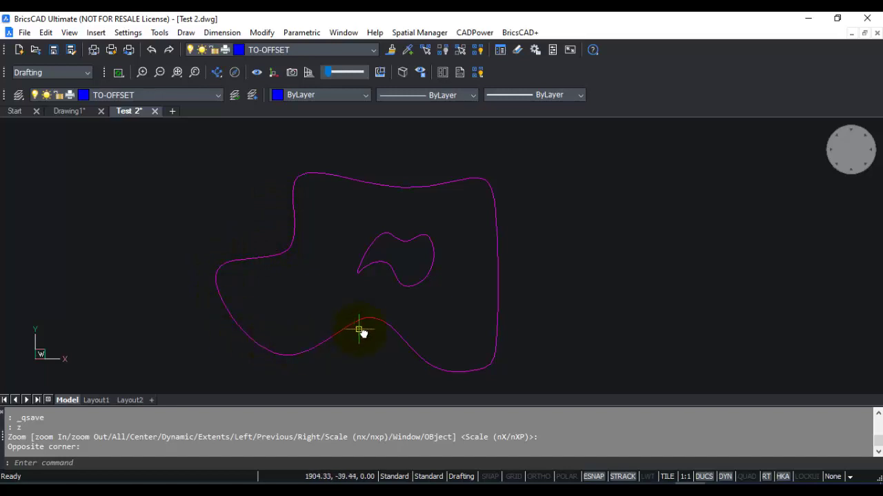
# - Start CADPower's Rule-Based 'Draw tool cutting path around a closed boundary' command
pyautogui.click(472, 32)
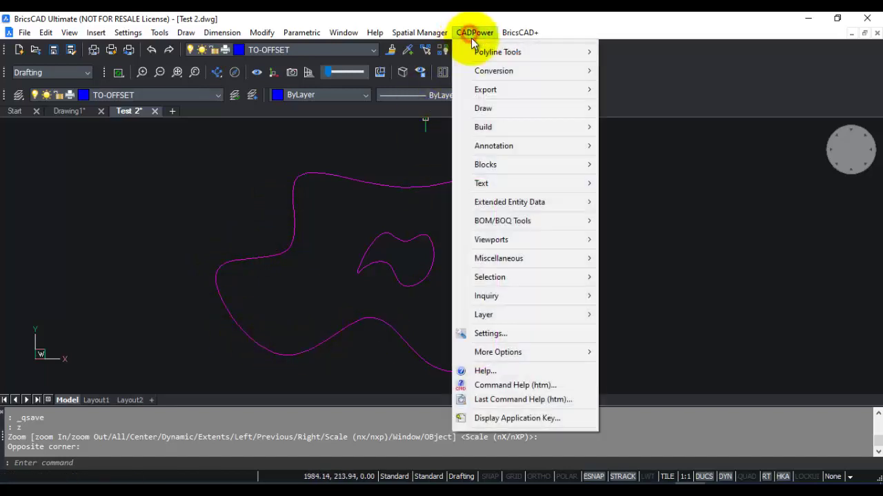
pyautogui.moveTo(489, 108)
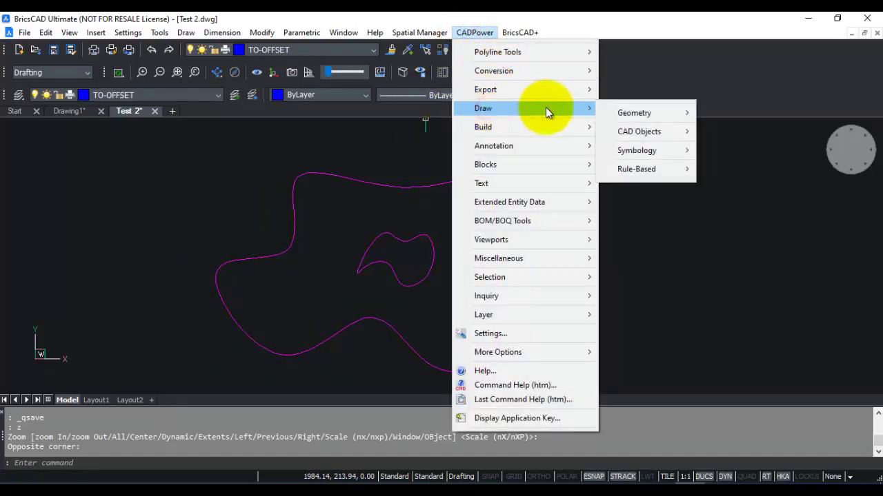
pyautogui.moveTo(642, 171)
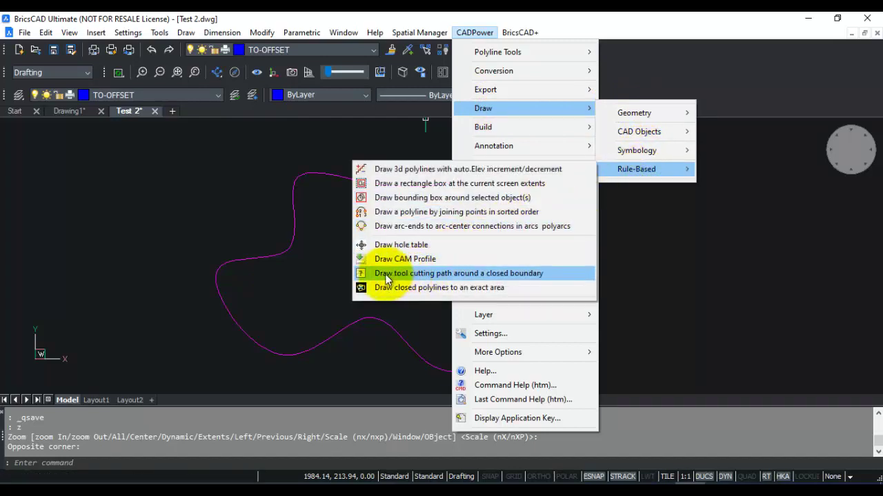
pyautogui.click(472, 273)
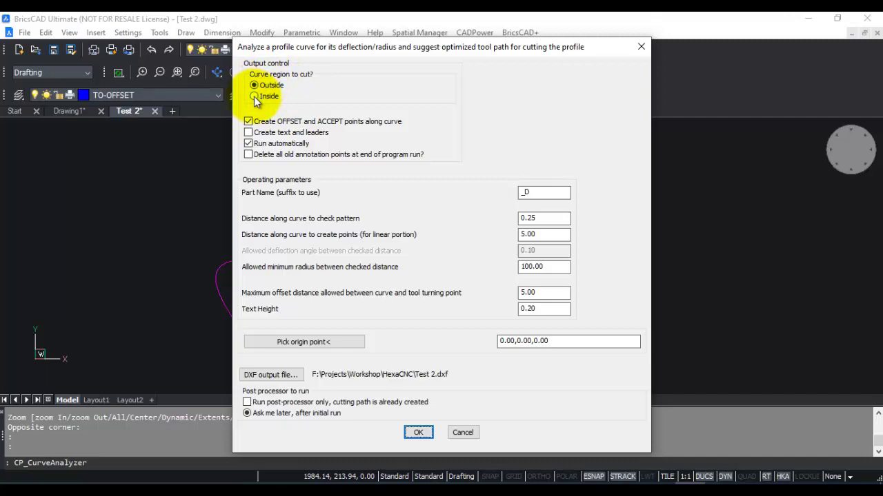
pyautogui.moveTo(313, 47); pyautogui.dragTo(719, 68)
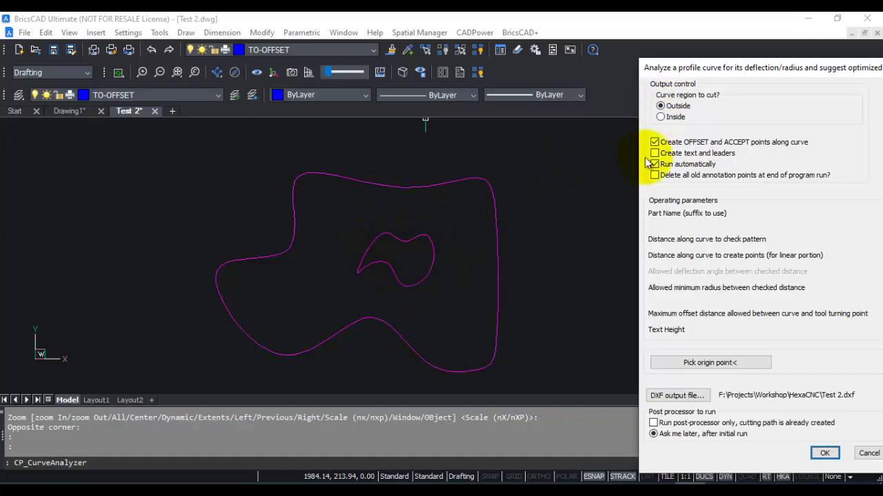
pyautogui.moveTo(693, 66); pyautogui.dragTo(220, 50)
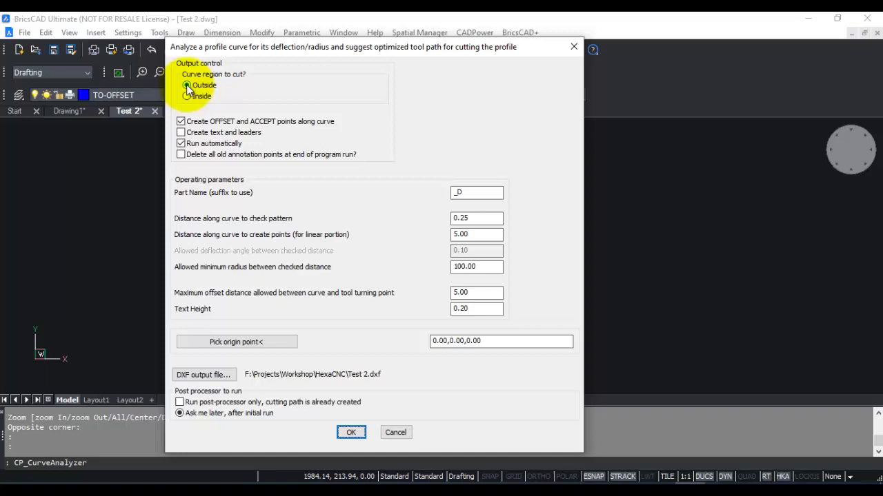
pyautogui.click(187, 84)
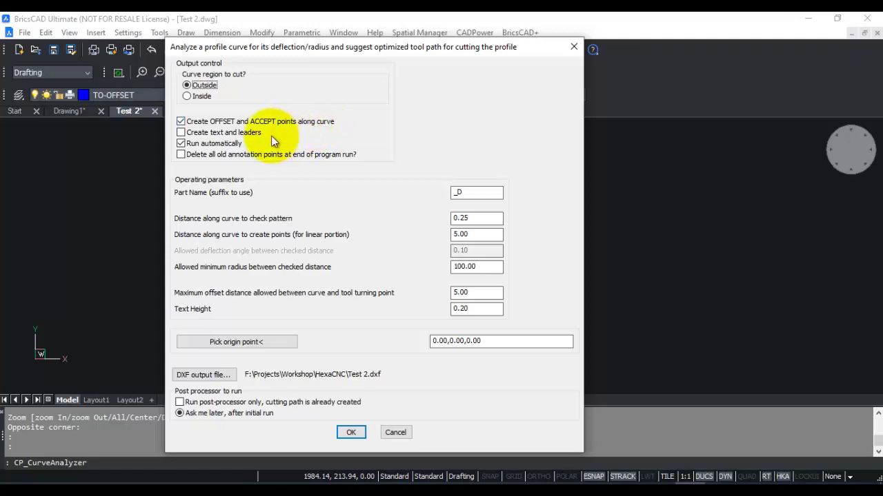
pyautogui.moveTo(324, 46); pyautogui.dragTo(650, 101)
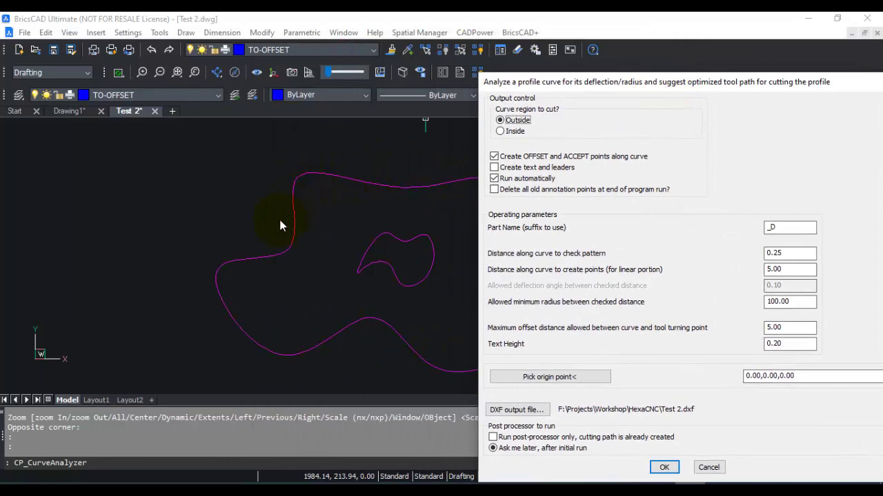
pyautogui.moveTo(583, 84); pyautogui.dragTo(259, 50)
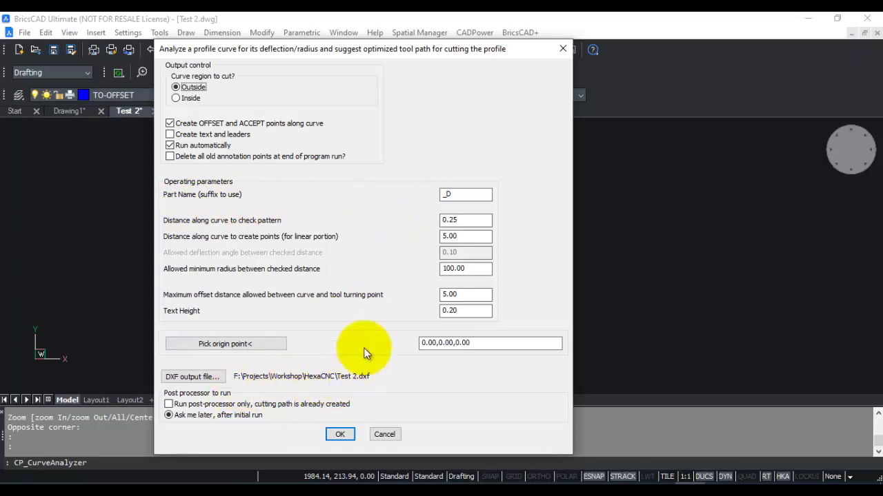
# - Change the part name suffix from D to _A and set the check-pattern distance to 0.50
pyautogui.click(457, 195)
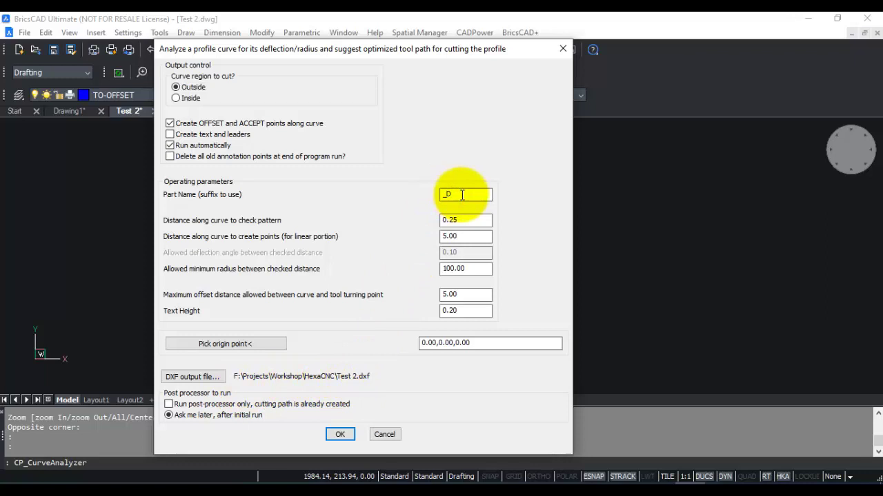
pyautogui.press('BackSpace')
pyautogui.write('A')
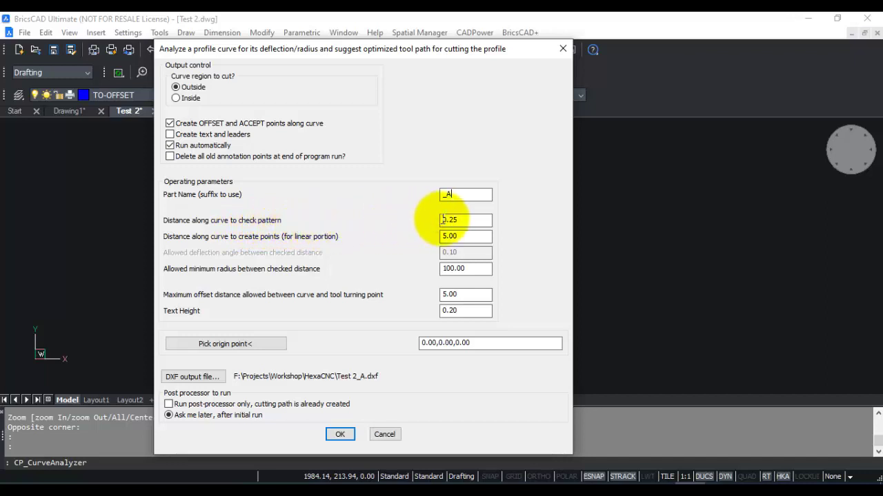
pyautogui.doubleClick(461, 220)
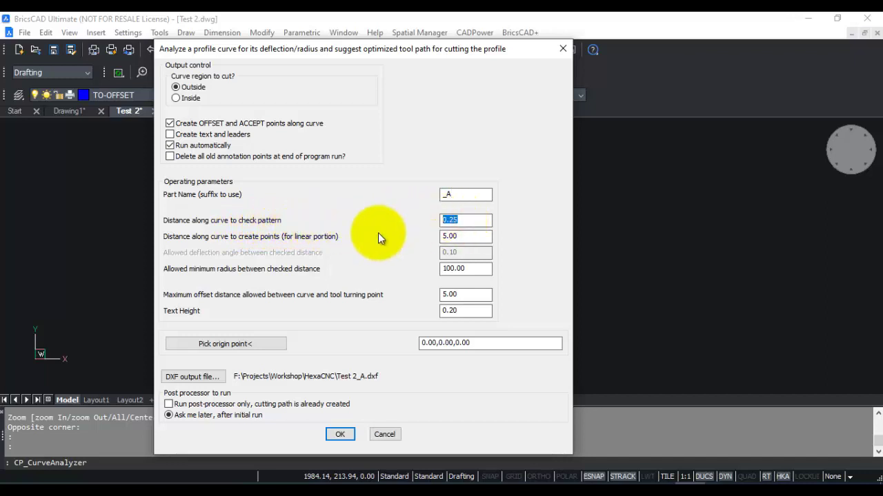
pyautogui.write('0.5')
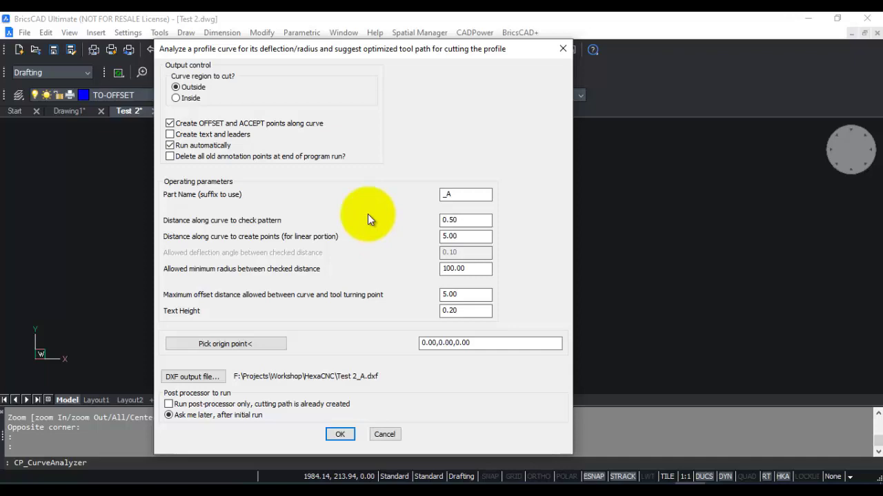
pyautogui.moveTo(309, 48); pyautogui.dragTo(604, 65)
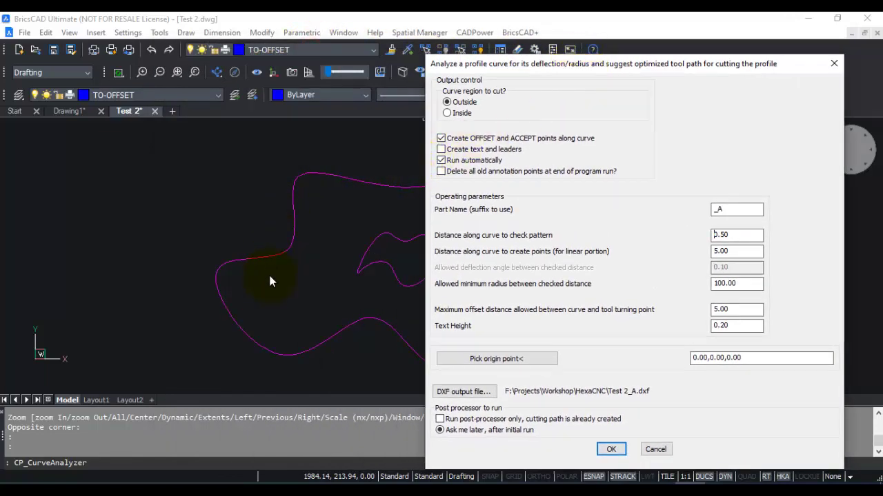
pyautogui.moveTo(591, 60); pyautogui.dragTo(471, 53)
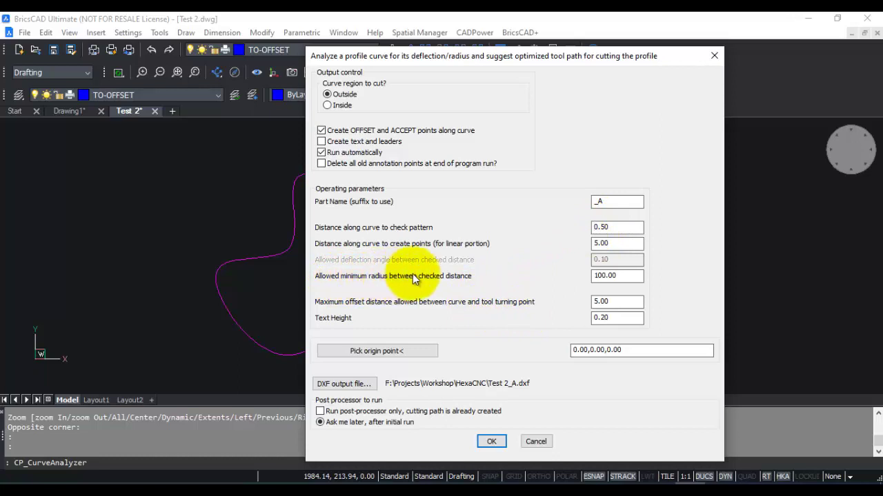
# - Set minimum radius 50.00 and maximum offset 20.00, keeping 5.00 linear point spacing
pyautogui.doubleClick(629, 274)
pyautogui.write('50.00')
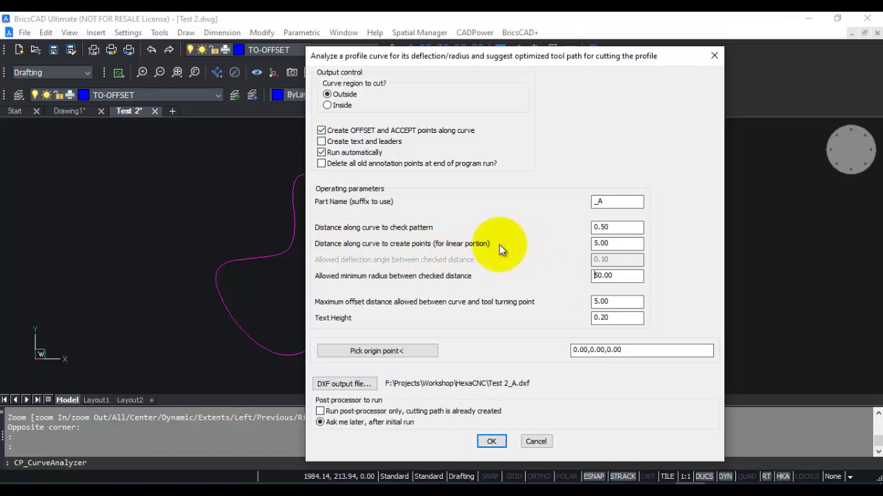
pyautogui.moveTo(617, 242); pyautogui.dragTo(576, 247)
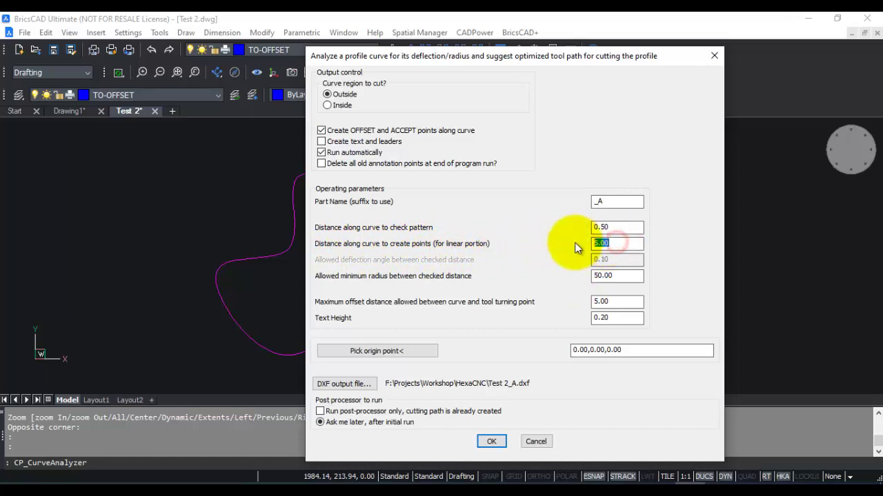
pyautogui.click(615, 244)
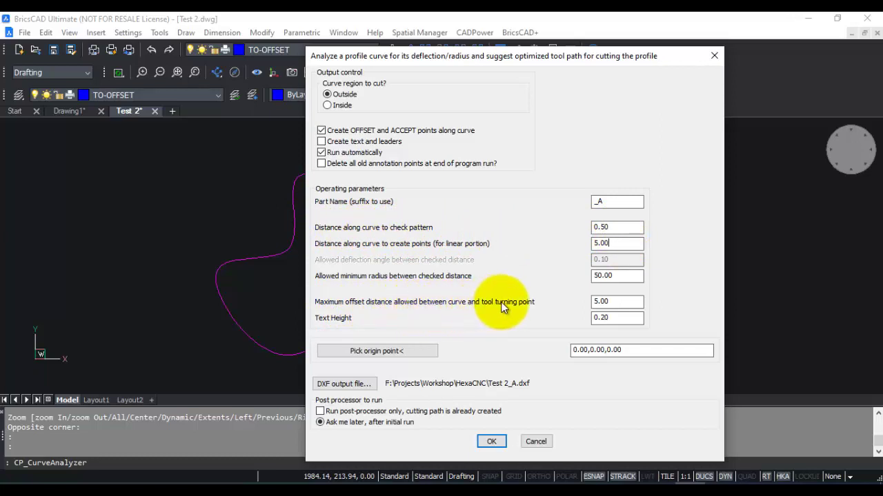
pyautogui.moveTo(505, 58); pyautogui.dragTo(617, 69)
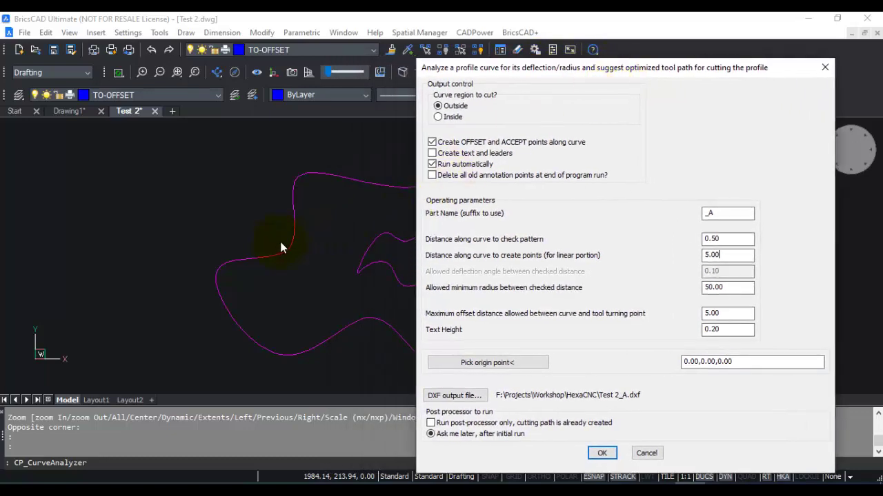
pyautogui.moveTo(505, 71)
pyautogui.mouseDown()
pyautogui.moveTo(630, 85)
pyautogui.moveTo(624, 80)
pyautogui.mouseUp()
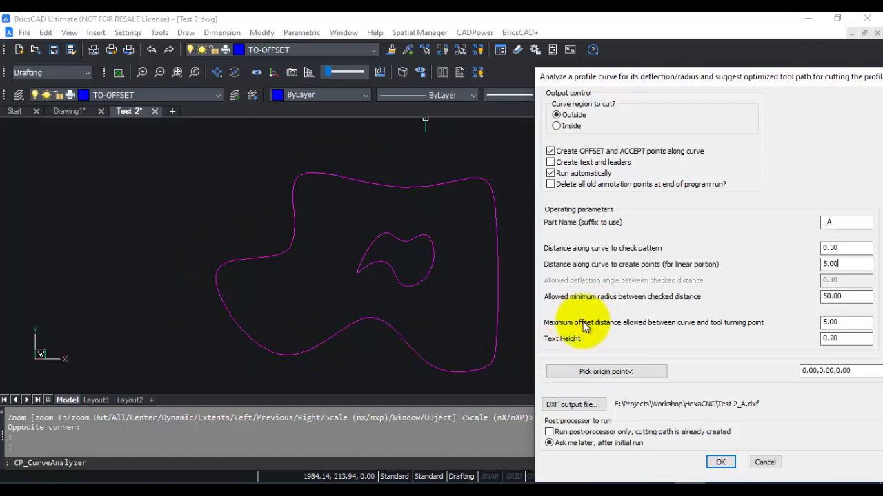
pyautogui.doubleClick(827, 322)
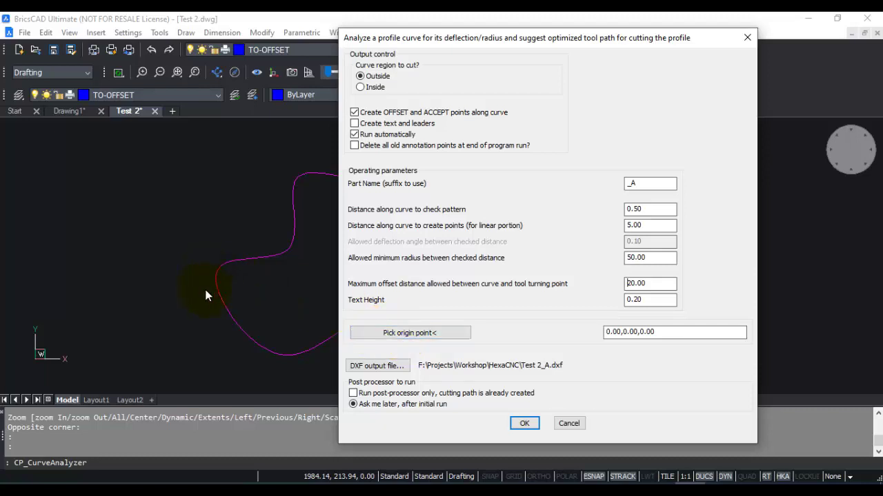
# - Pick the tool-path origin at 1688.00,-86.00,0.00, below-left of the profile
pyautogui.click(451, 336)
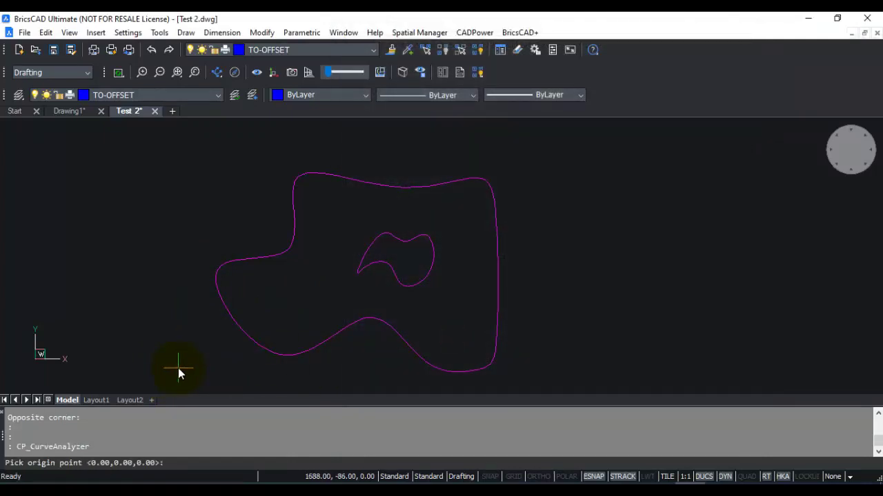
pyautogui.click(178, 368)
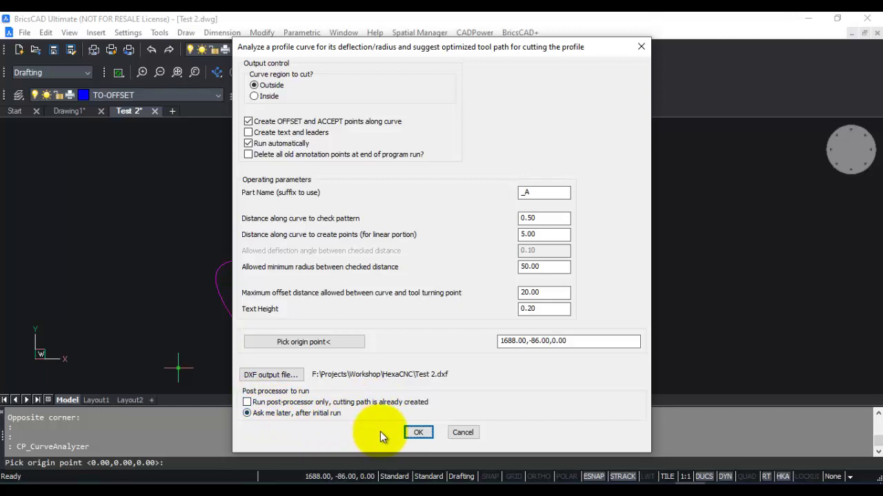
# - Run the analysis on the outer profile curve, giving an 81.25 acceptance ratio over 1057.91 length
pyautogui.click(418, 433)
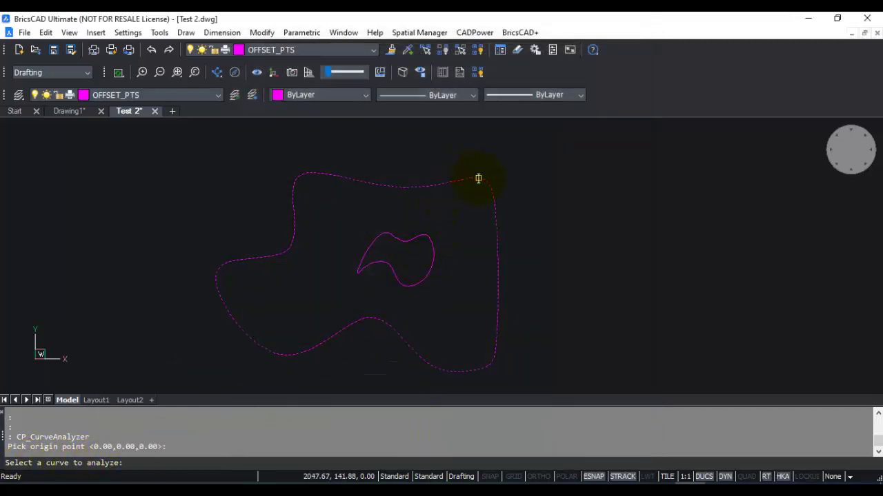
pyautogui.click(480, 179)
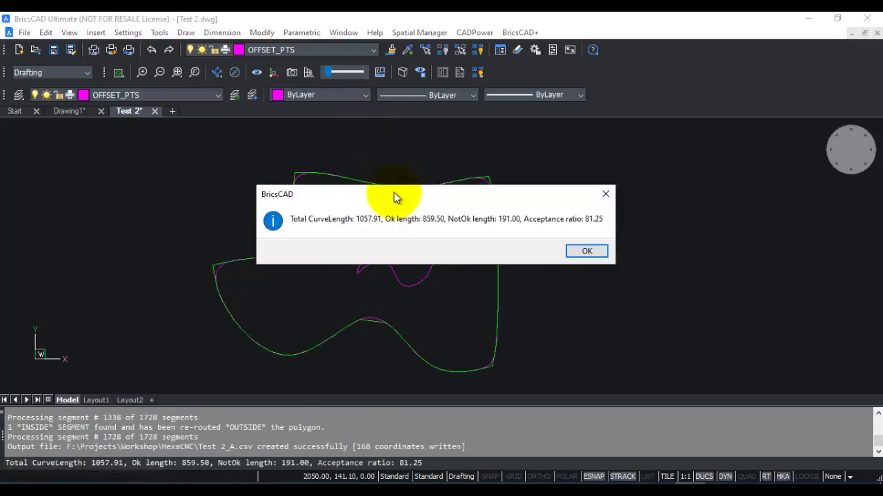
pyautogui.moveTo(393, 197); pyautogui.dragTo(285, 206)
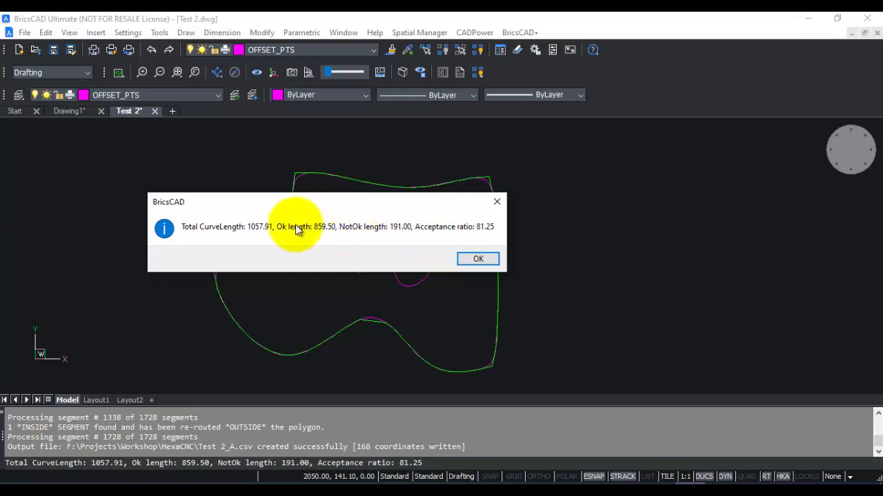
pyautogui.click(476, 260)
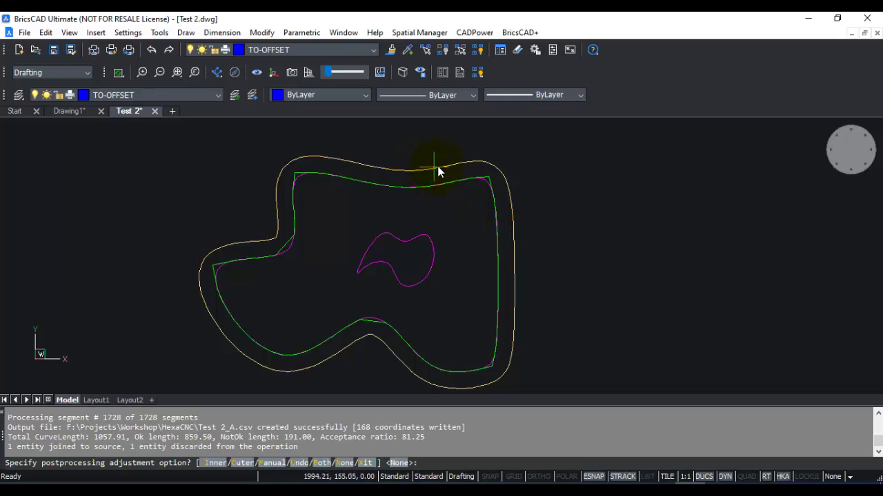
pyautogui.scroll(5, 481, 185)
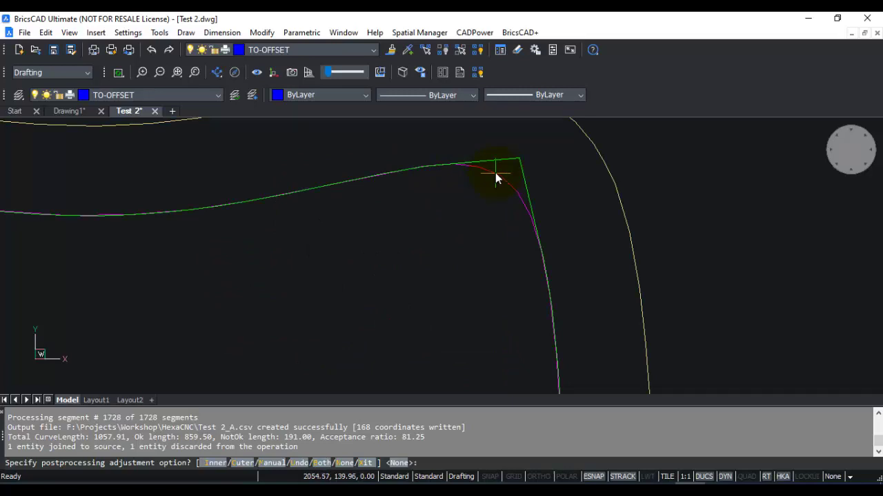
pyautogui.scroll(-5, 495, 173)
pyautogui.moveTo(290, 224); pyautogui.dragTo(339, 280, button='middle')
pyautogui.scroll(4, 324, 262)
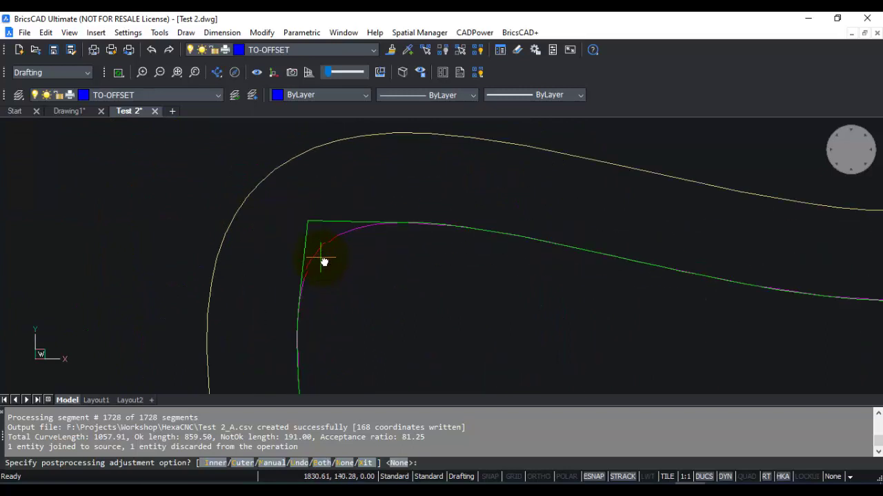
pyautogui.scroll(2, 324, 262)
pyautogui.scroll(-3, 356, 262)
pyautogui.moveTo(356, 262); pyautogui.dragTo(193, 218, button='middle')
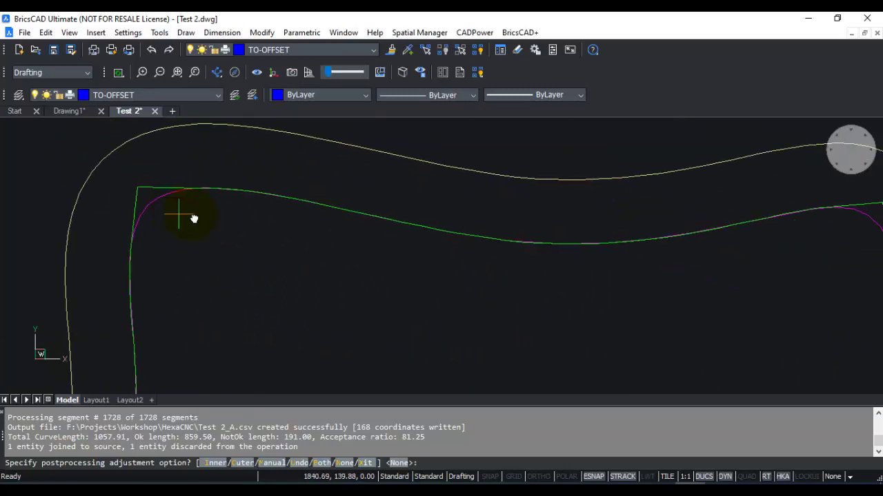
pyautogui.scroll(3, 278, 227)
pyautogui.scroll(-1, 624, 224)
pyautogui.moveTo(624, 224); pyautogui.dragTo(780, 223, button='middle')
pyautogui.scroll(-1, 156, 170)
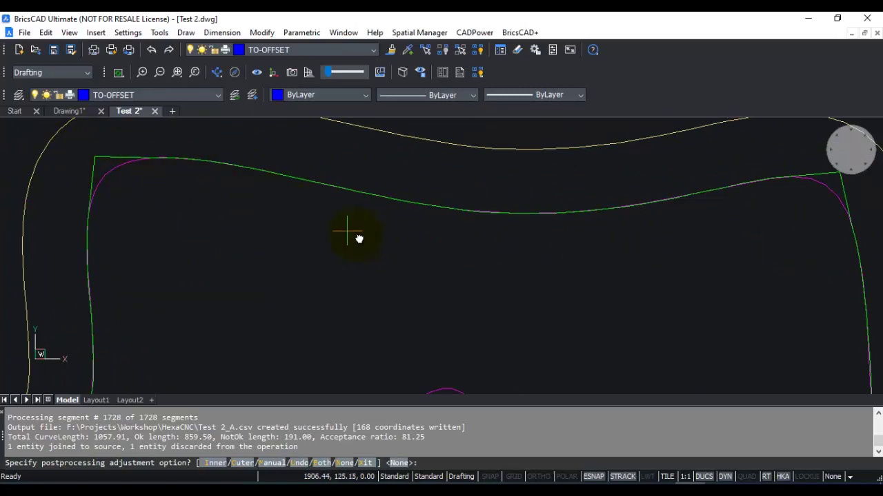
pyautogui.scroll(-1, 465, 242)
pyautogui.moveTo(465, 242); pyautogui.dragTo(323, 189, button='middle')
pyautogui.moveTo(509, 282)
pyautogui.mouseDown(button='middle')
pyautogui.moveTo(568, 310)
pyautogui.moveTo(564, 222)
pyautogui.mouseUp(button='middle')
pyautogui.scroll(4, 572, 276)
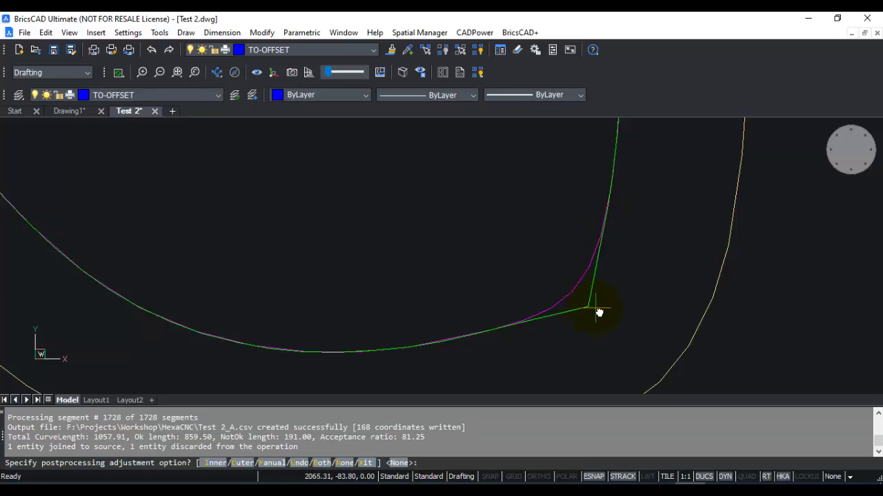
pyautogui.scroll(-2, 598, 310)
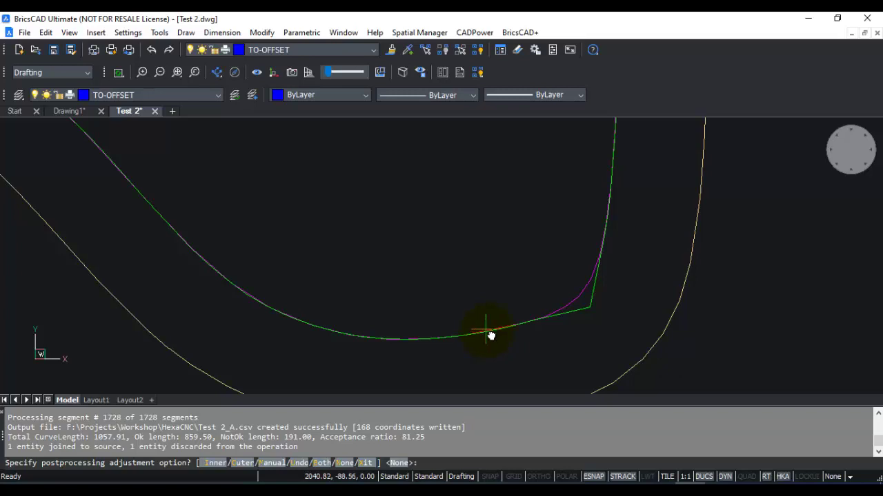
pyautogui.scroll(-1, 490, 336)
pyautogui.moveTo(481, 345)
pyautogui.mouseDown(button='middle')
pyautogui.moveTo(331, 338)
pyautogui.moveTo(294, 299)
pyautogui.moveTo(477, 232)
pyautogui.mouseUp(button='middle')
pyautogui.scroll(-2, 191, 278)
pyautogui.scroll(1, 170, 217)
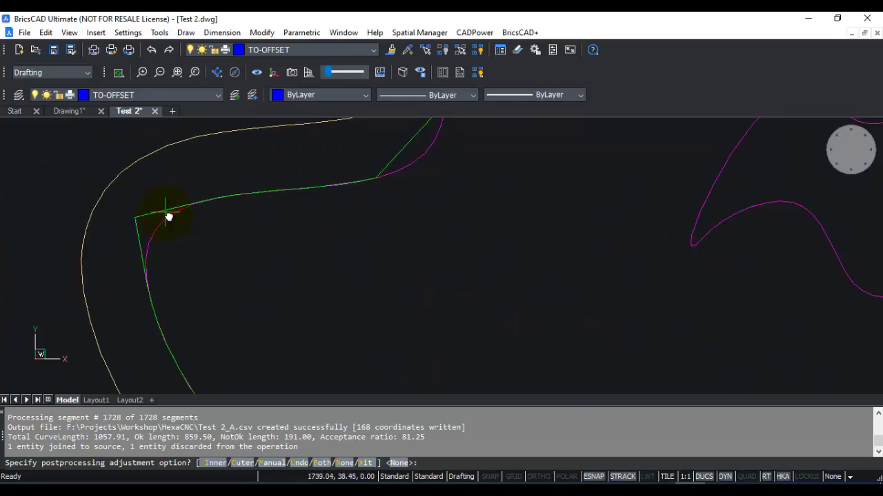
pyautogui.moveTo(170, 217)
pyautogui.mouseDown(button='middle')
pyautogui.moveTo(248, 275)
pyautogui.moveTo(358, 227)
pyautogui.moveTo(275, 283)
pyautogui.mouseUp(button='middle')
pyautogui.scroll(-2, 272, 239)
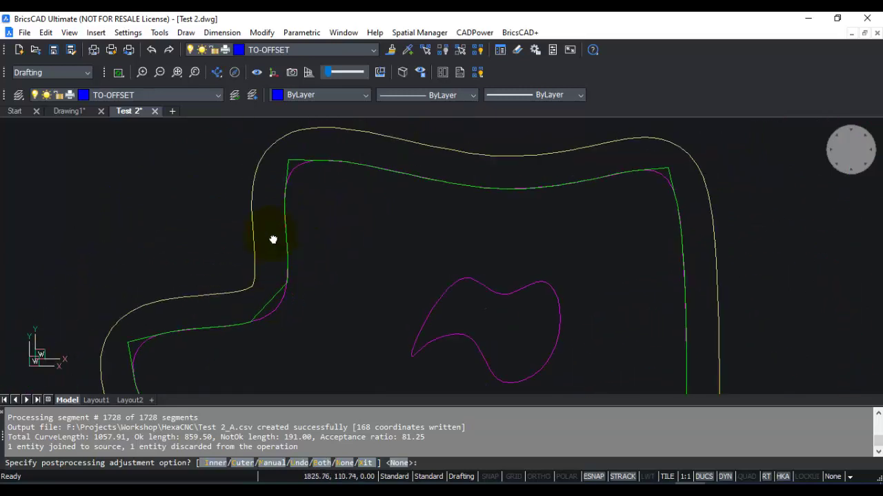
pyautogui.scroll(1, 264, 202)
pyautogui.scroll(2, 595, 244)
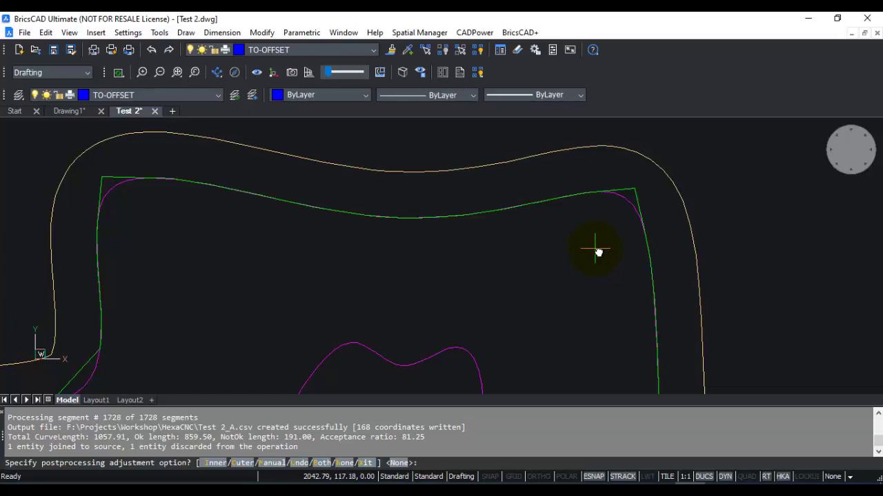
pyautogui.scroll(-3, 524, 229)
pyautogui.scroll(3, 425, 250)
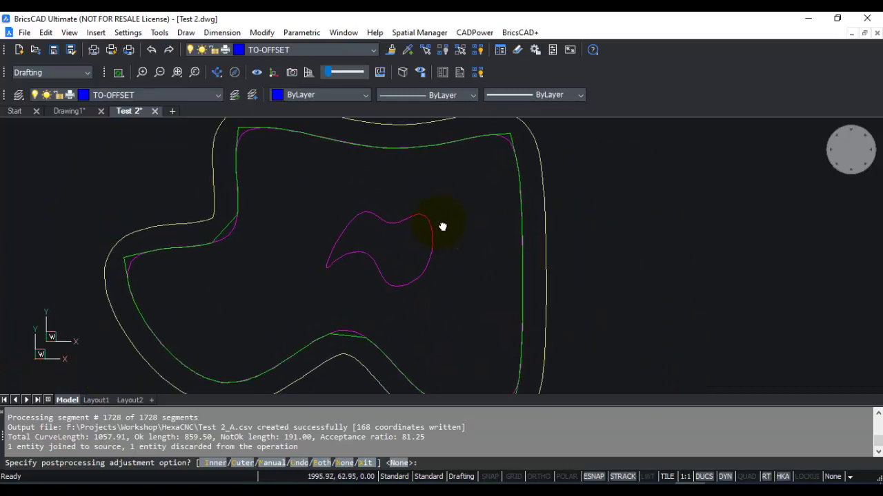
# - Accept None at the postprocessing adjustment prompt to end the tool-path command
pyautogui.scroll(-2, 443, 226)
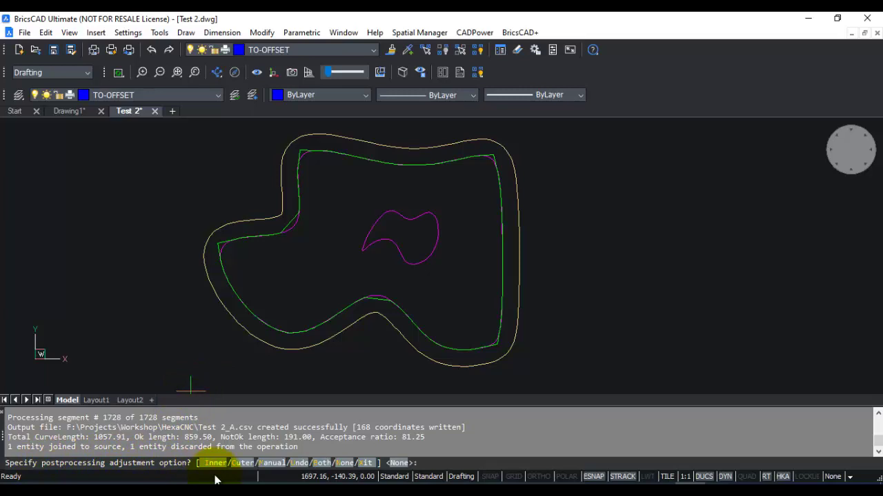
pyautogui.click(428, 464)
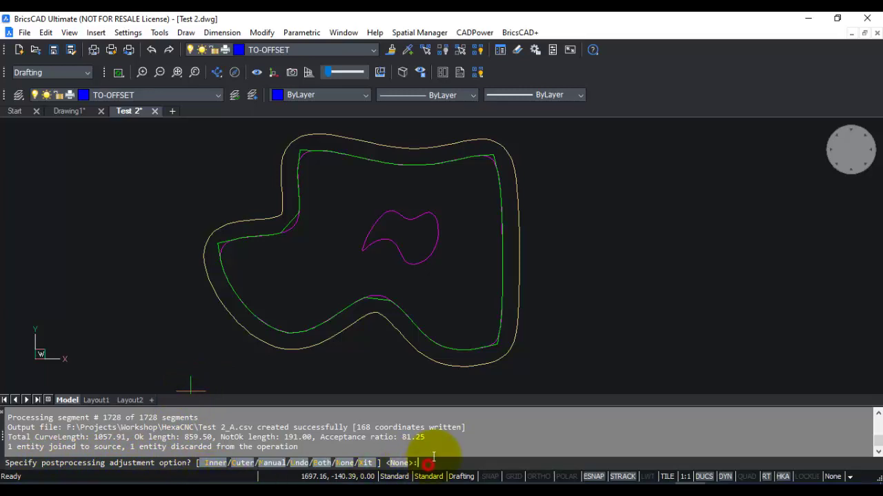
pyautogui.press('Return')
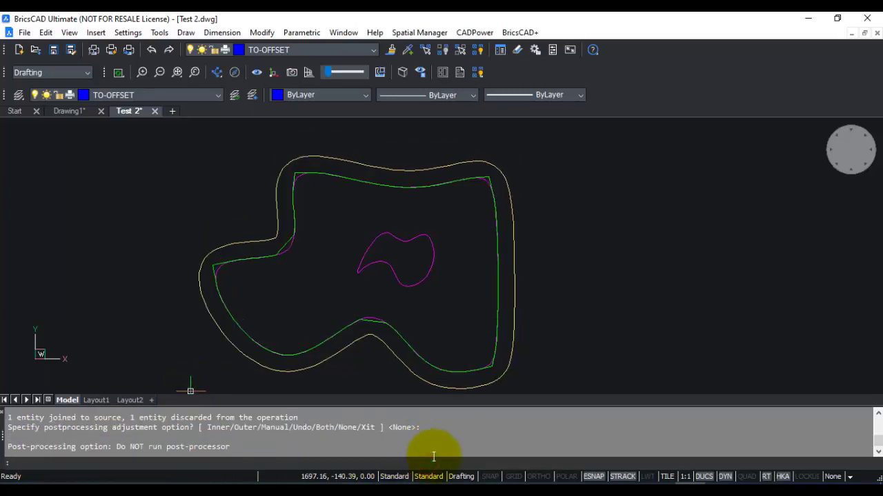
pyautogui.scroll(2, 292, 222)
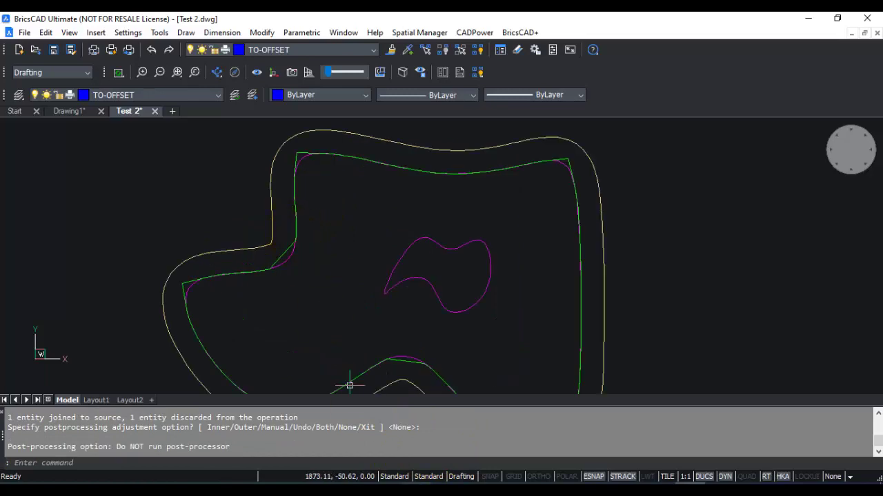
# - Review Test 2_A.csv in Excel from Total Commander, then open Test 2_A.dxf in BricsCAD
pyautogui.click(271, 485)
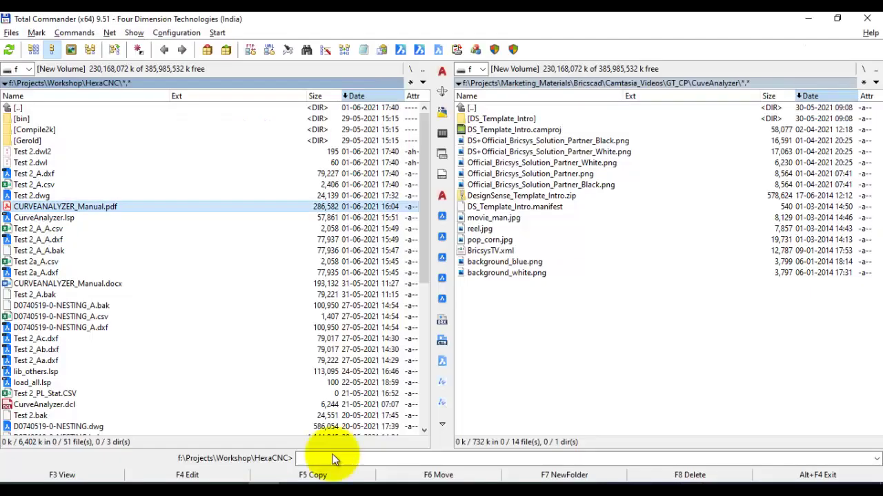
pyautogui.click(240, 175)
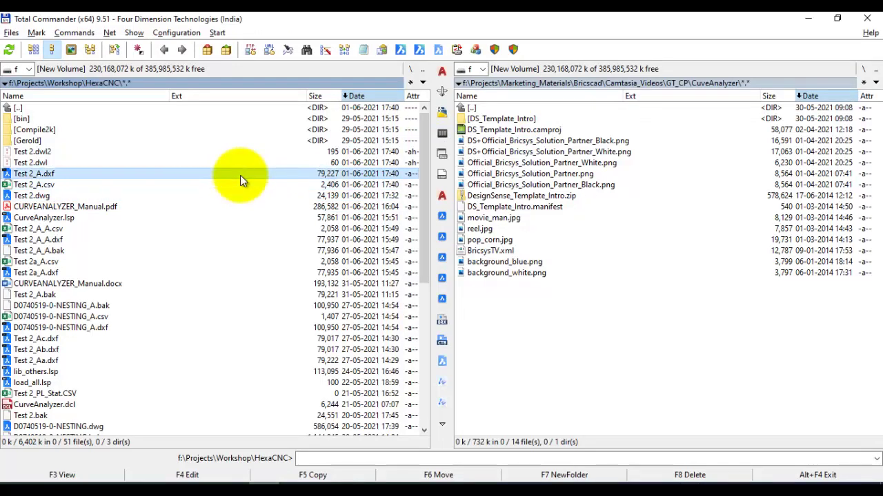
pyautogui.press('Down')
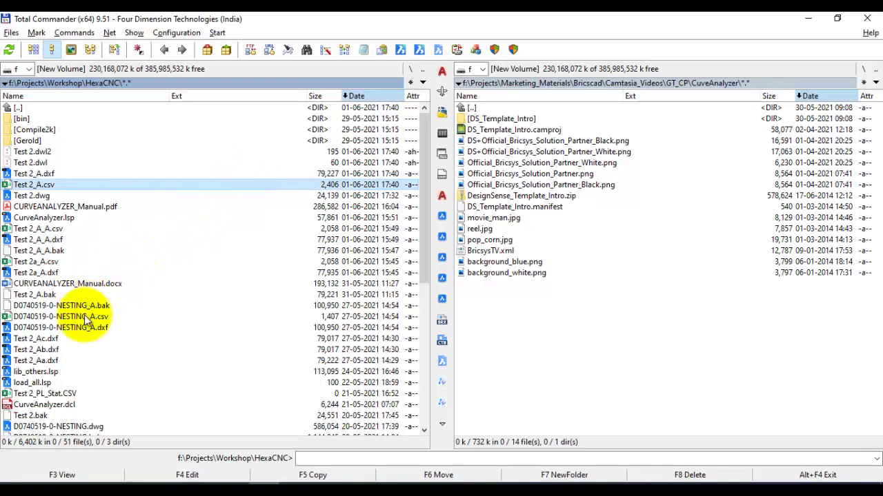
pyautogui.press('Return')
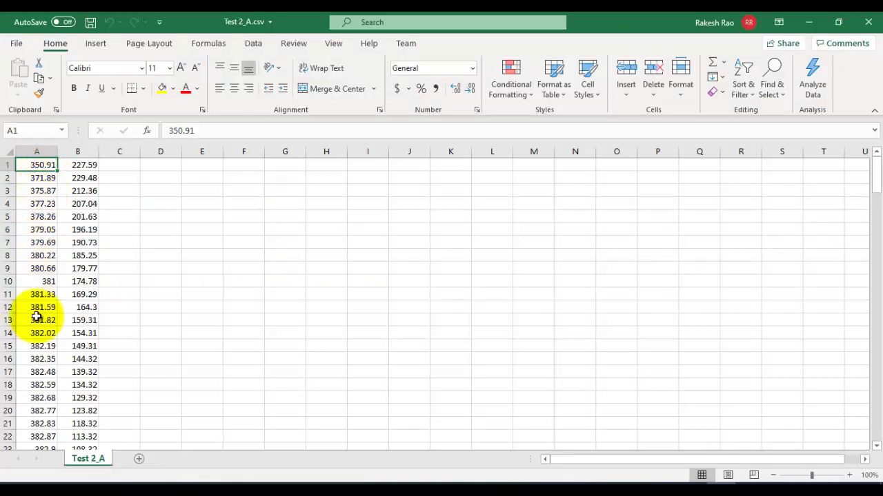
pyautogui.moveTo(873, 168); pyautogui.dragTo(880, 15)
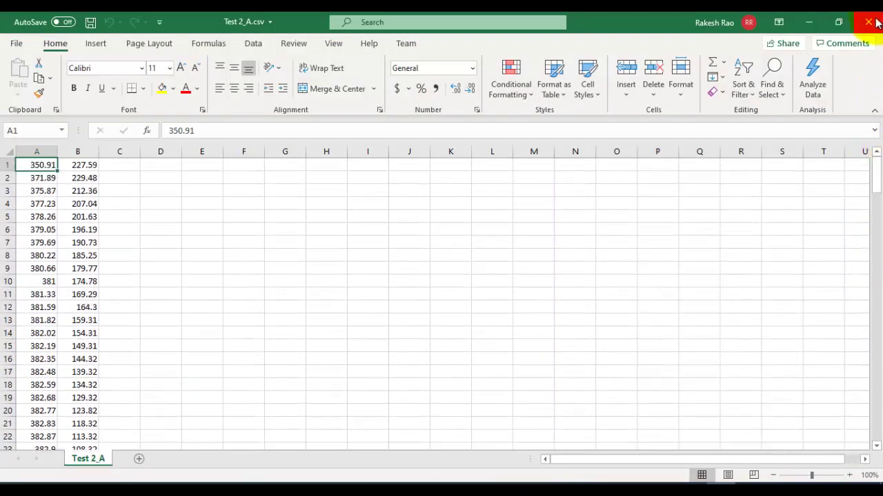
pyautogui.click(869, 22)
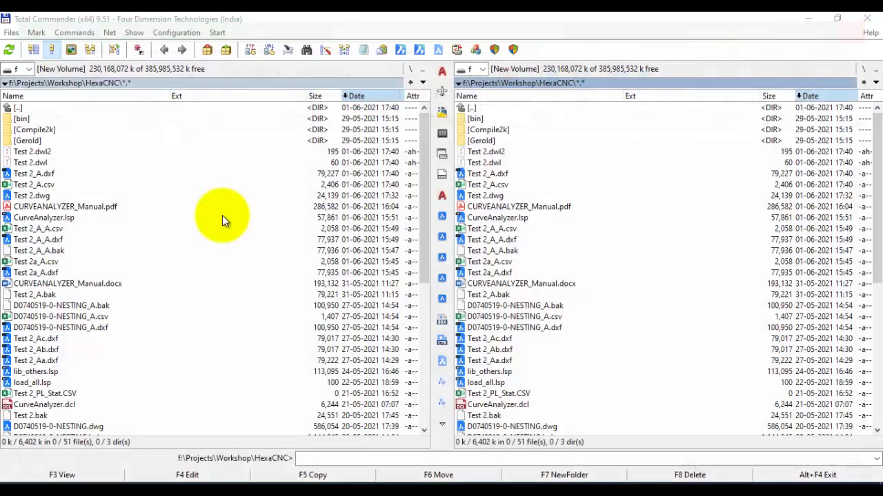
pyautogui.click(36, 175)
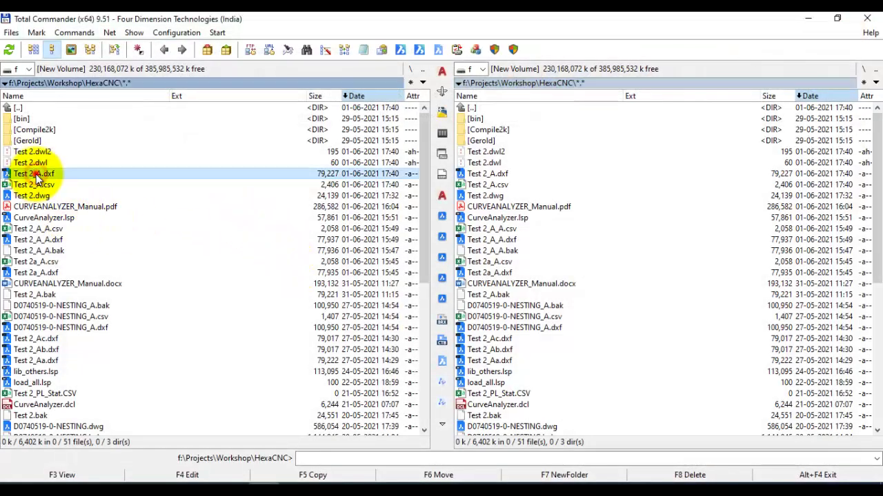
pyautogui.doubleClick(36, 175)
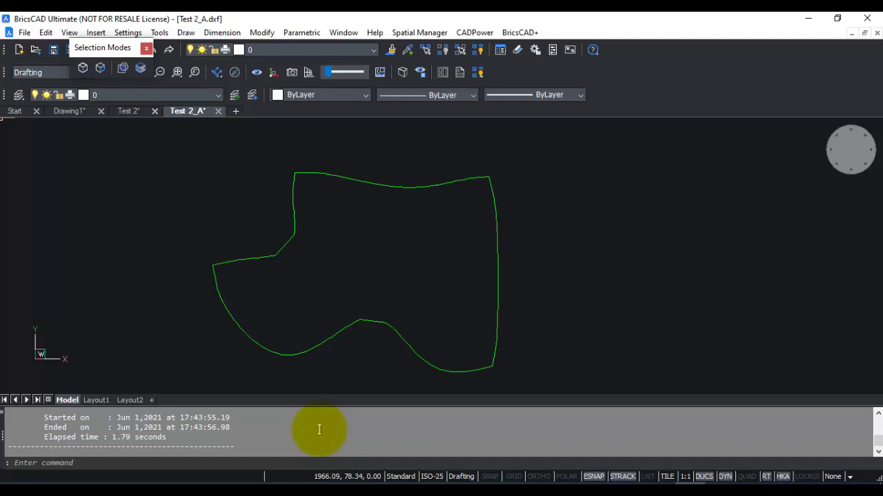
# - Compare the Test 2_A outline with Test 2's offset tool path, then recentre Test 2's profile
pyautogui.click(290, 218)
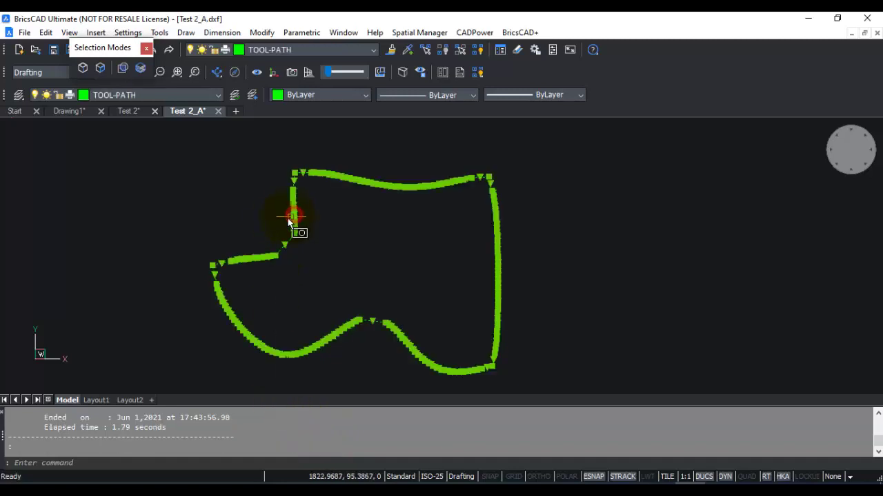
pyautogui.click(124, 113)
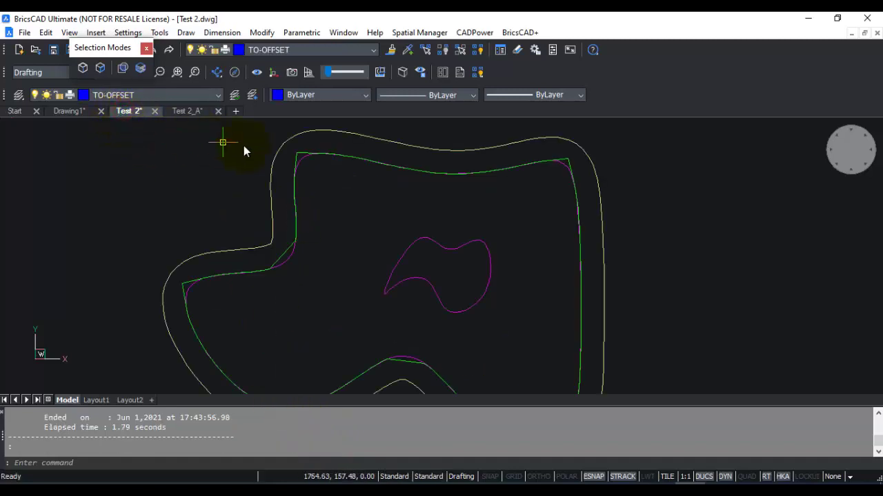
pyautogui.click(296, 153)
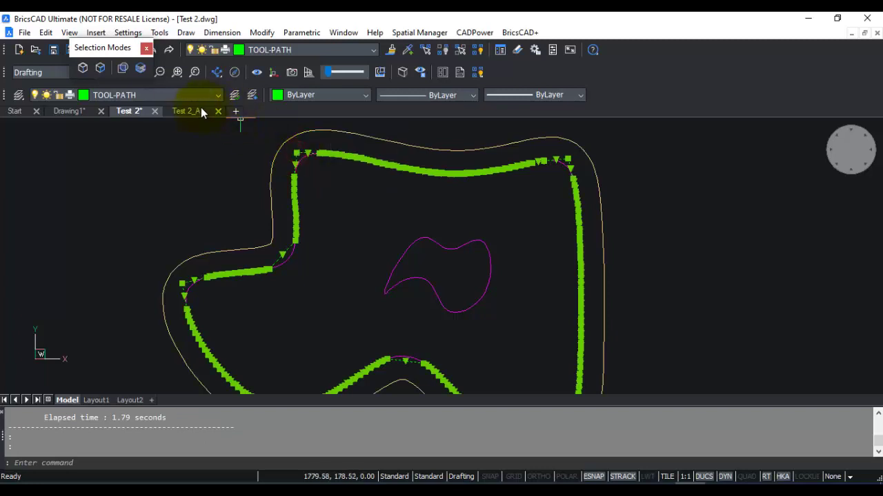
pyautogui.click(178, 113)
pyautogui.press('Escape')
pyautogui.press('Escape')
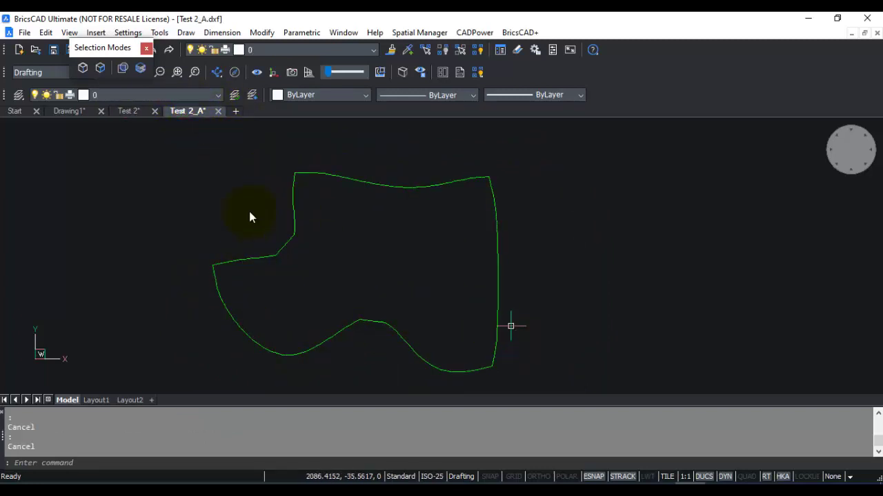
pyautogui.click(127, 113)
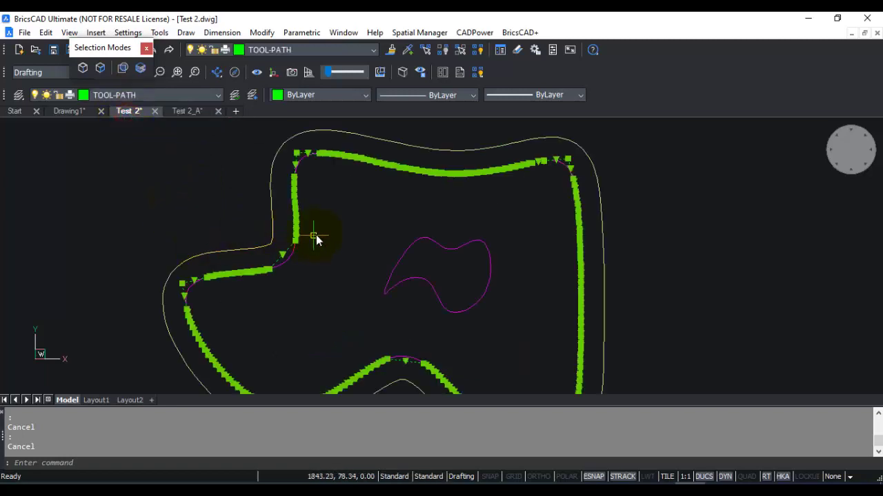
pyautogui.press('Escape')
pyautogui.scroll(-3, 311, 285)
pyautogui.scroll(2, 312, 287)
pyautogui.moveTo(311, 288); pyautogui.dragTo(339, 258, button='middle')
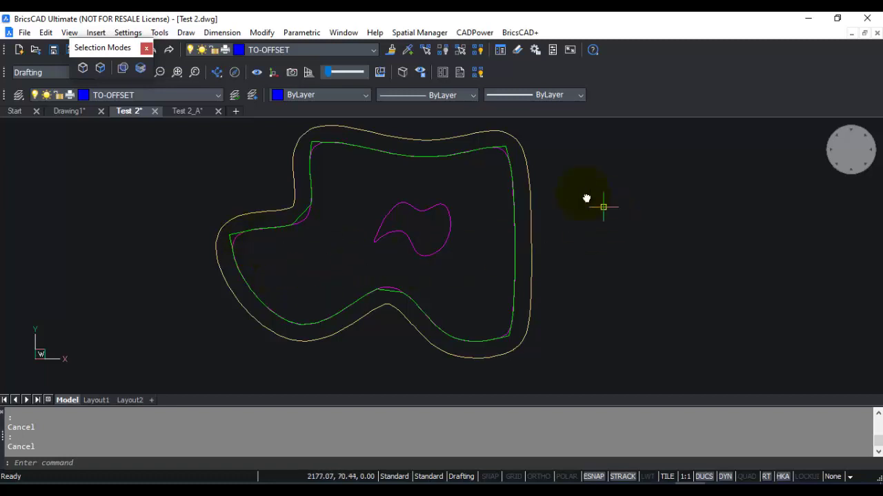
# - Start a new tool cutting path set to cut Inside, removing the A part suffix
pyautogui.click(471, 32)
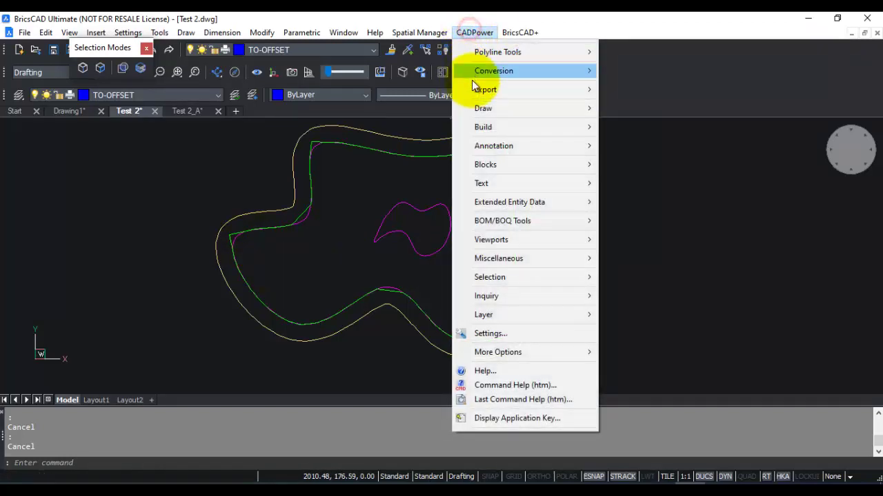
pyautogui.moveTo(483, 109)
pyautogui.moveTo(669, 171)
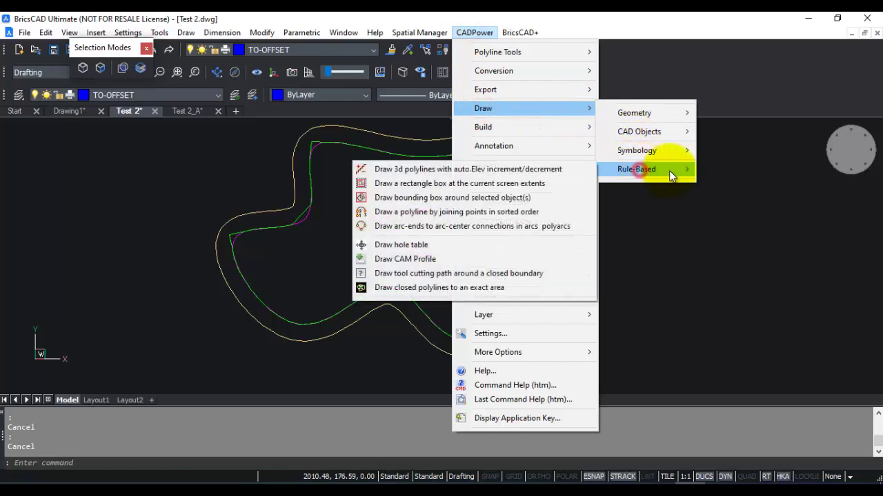
pyautogui.click(404, 274)
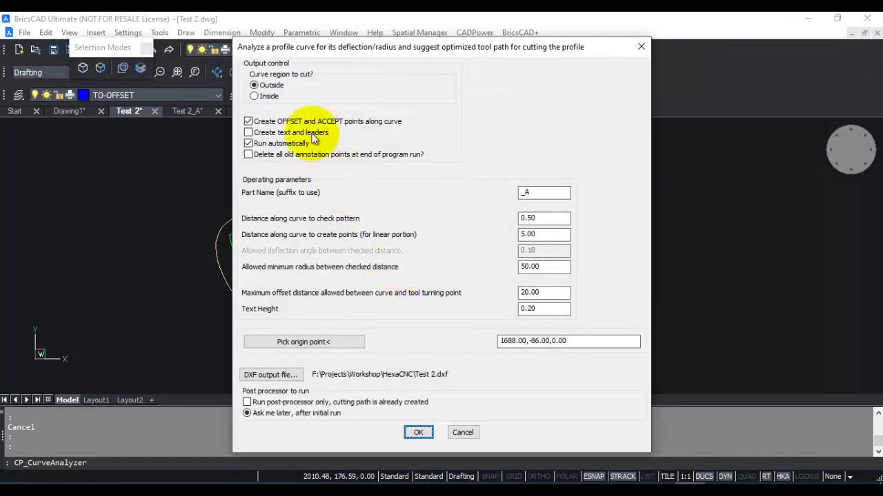
pyautogui.click(255, 97)
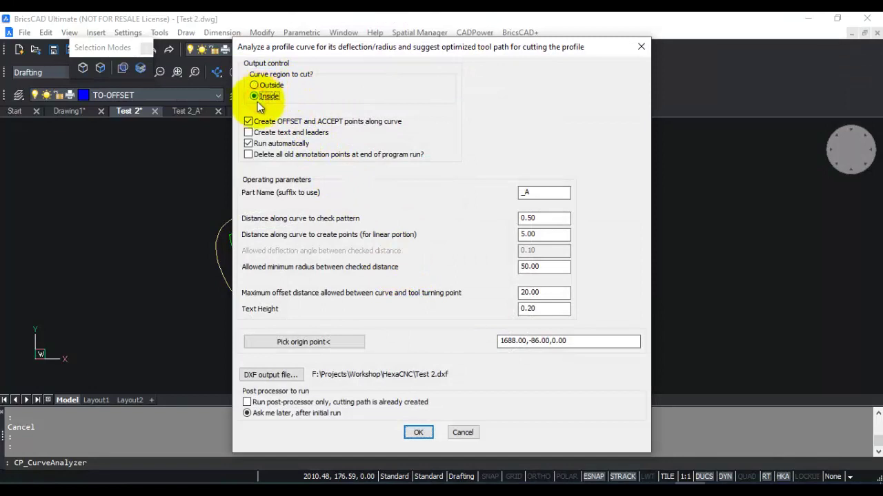
pyautogui.click(532, 193)
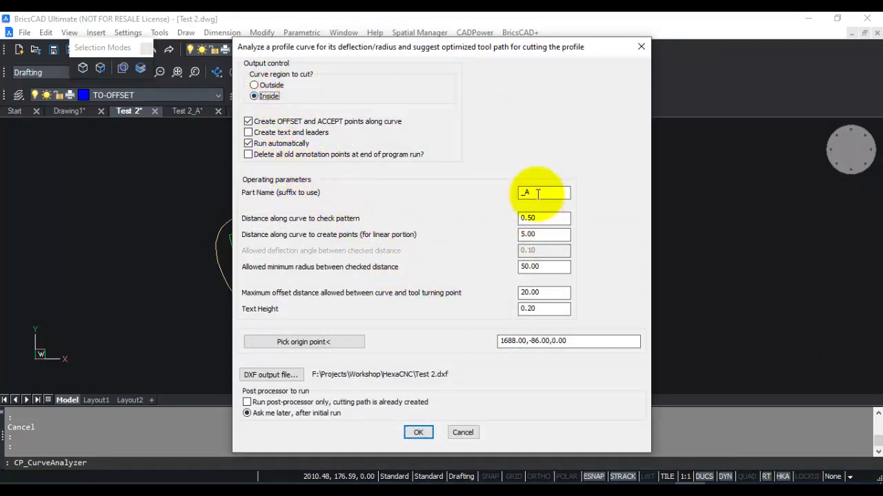
pyautogui.press('BackSpace')
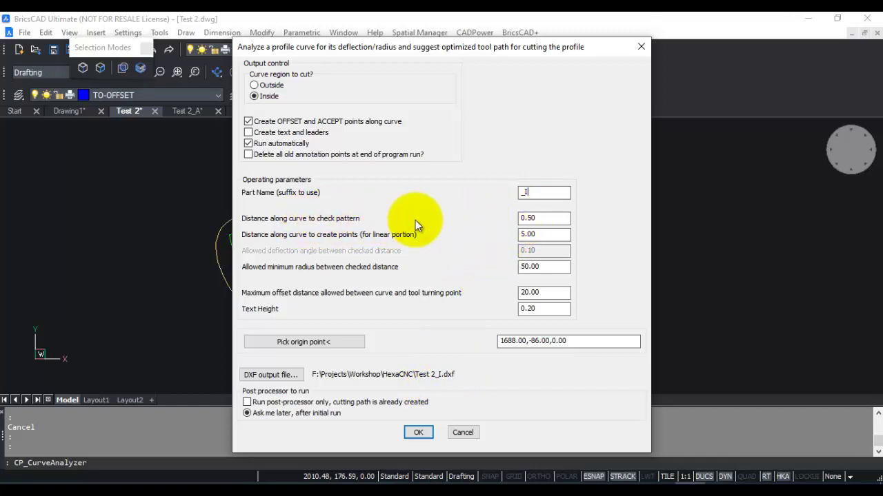
# - Set maximum offset 7.50 and minimum radius 25.00, then run the inside analysis
pyautogui.click(544, 235)
pyautogui.doubleClick(534, 235)
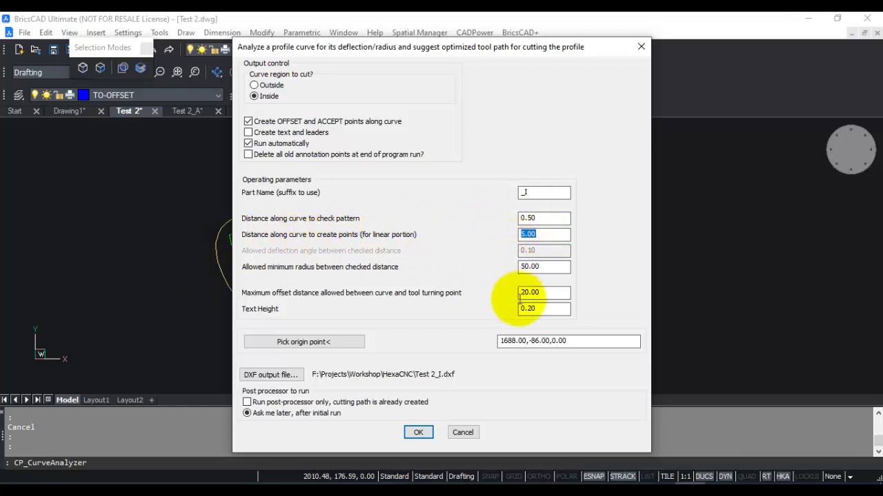
pyautogui.doubleClick(544, 292)
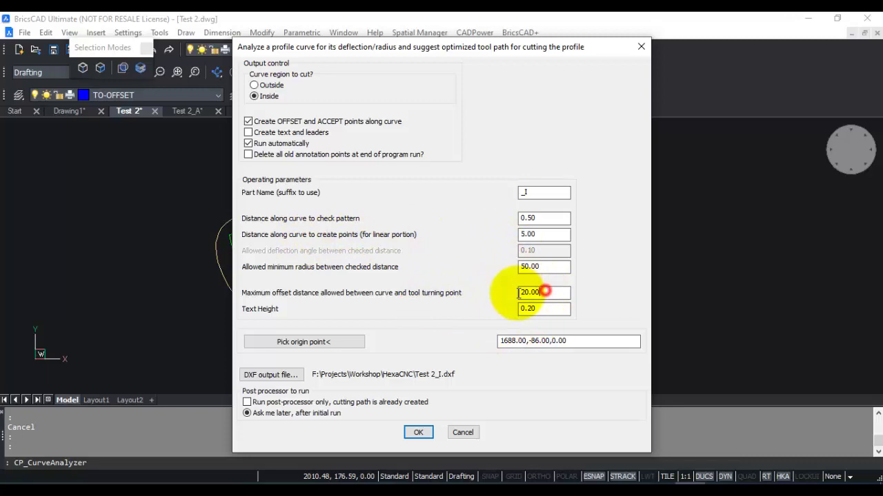
pyautogui.write('7')
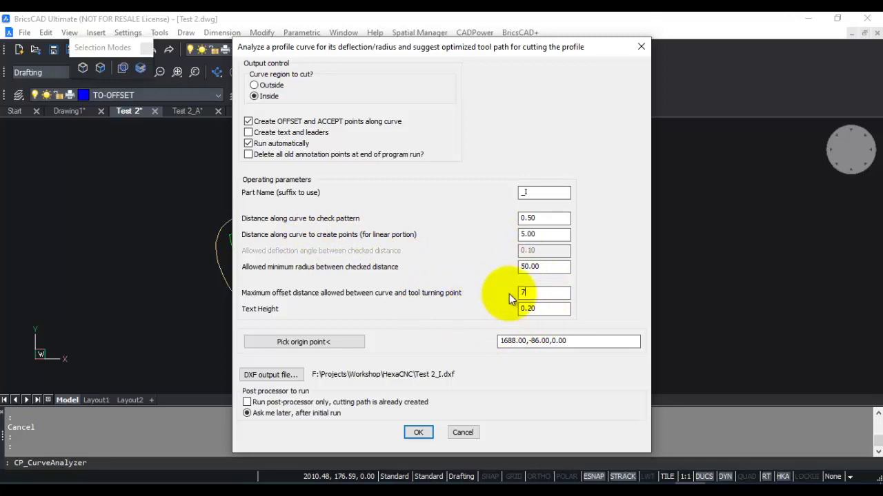
pyautogui.write('.5')
pyautogui.press('Tab')
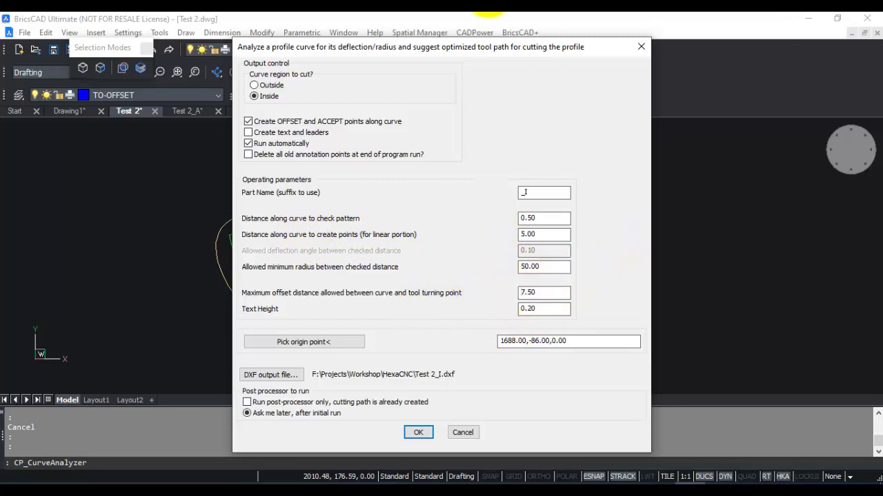
pyautogui.moveTo(453, 49); pyautogui.dragTo(770, 84)
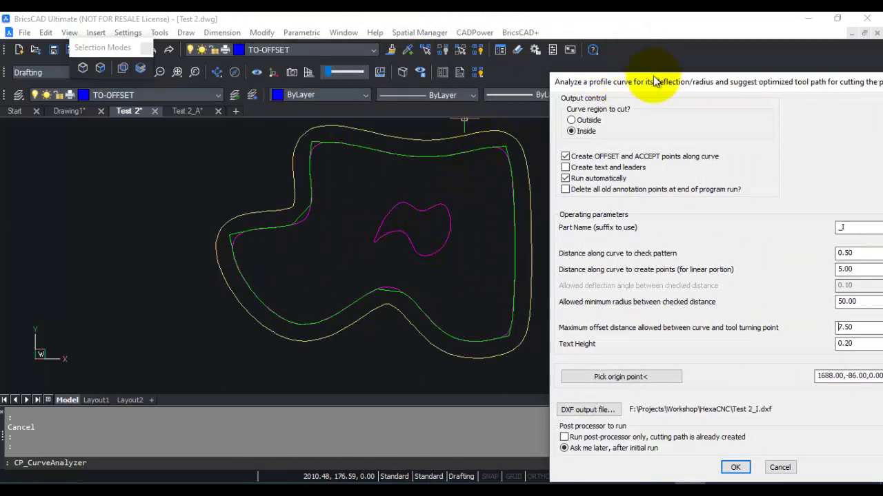
pyautogui.moveTo(651, 83); pyautogui.dragTo(374, 52)
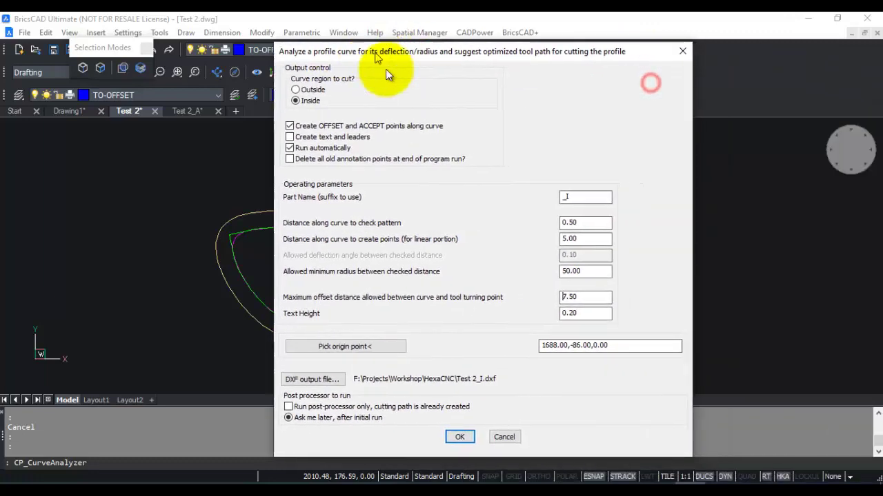
pyautogui.click(563, 297)
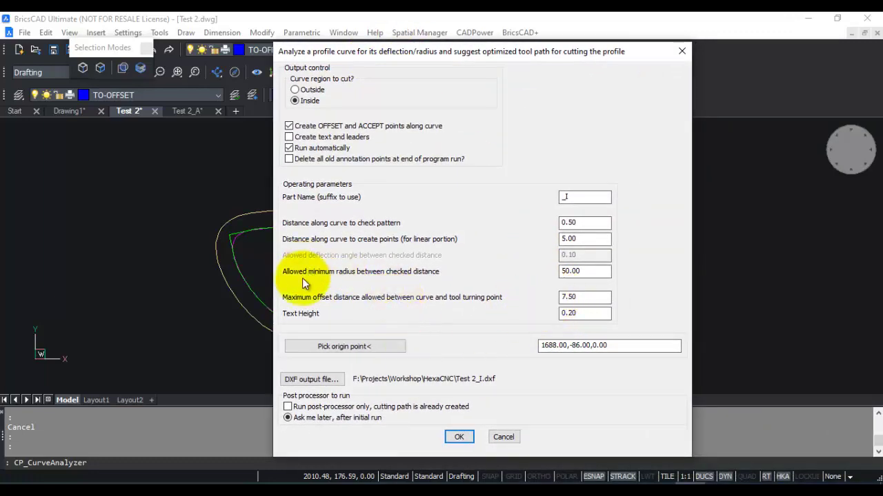
pyautogui.moveTo(591, 271); pyautogui.dragTo(514, 274)
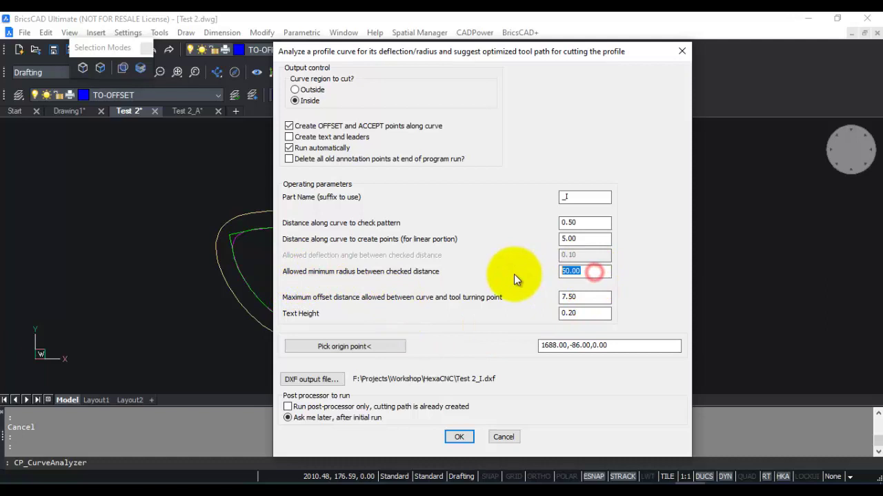
pyautogui.write('25')
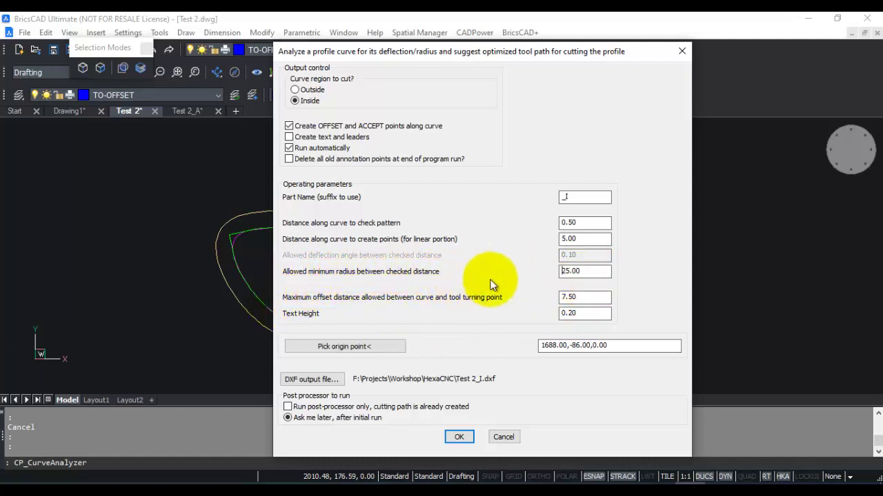
pyautogui.click(457, 435)
# - Pick the inner profile for a cutting path of 267.41 against the original 273.34, then dismiss the result
pyautogui.click(406, 239)
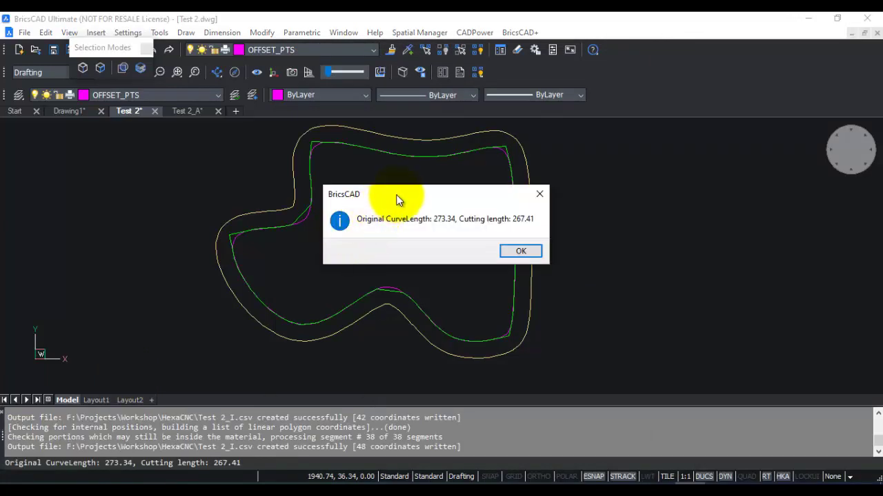
pyautogui.moveTo(395, 196); pyautogui.dragTo(585, 235)
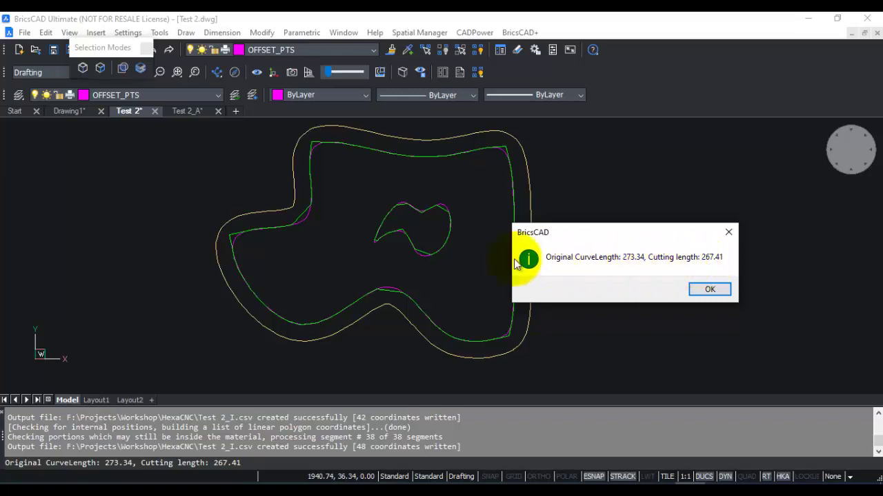
pyautogui.click(708, 291)
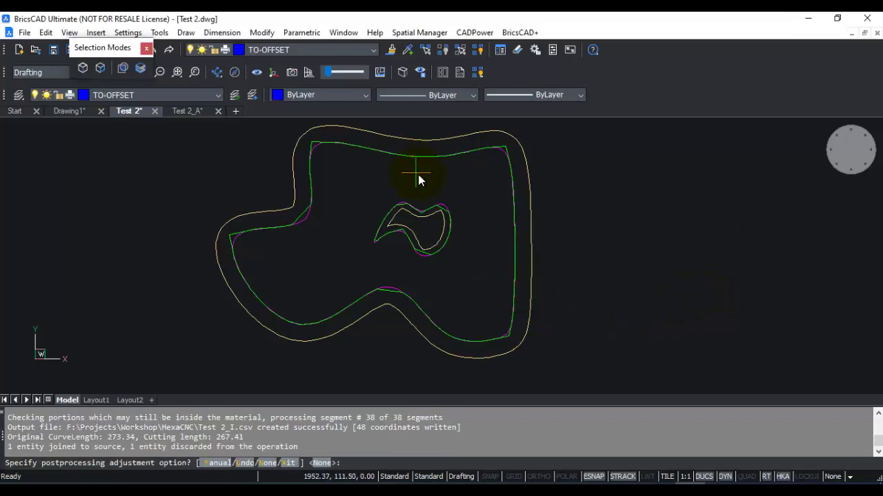
# - Zoom in on the inner shape and choose manual postprocessing of its cutting path
pyautogui.scroll(2, 423, 232)
pyautogui.scroll(4, 424, 231)
pyautogui.moveTo(425, 232); pyautogui.dragTo(339, 260, button='middle')
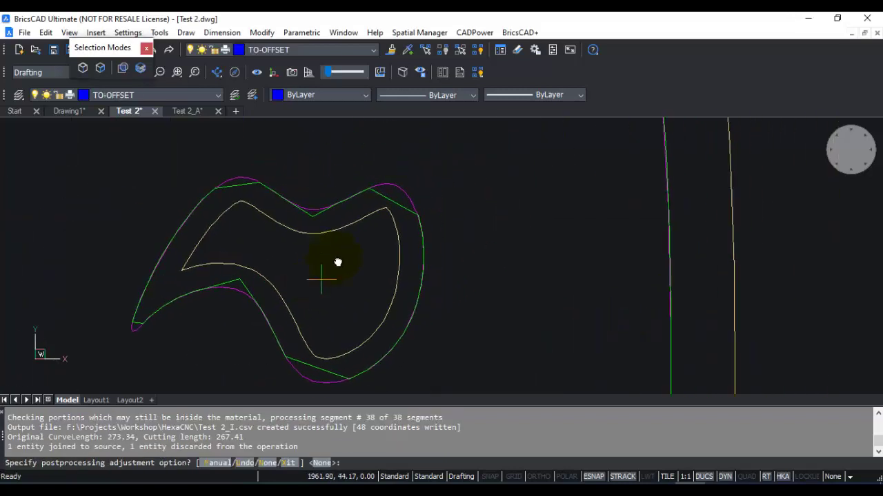
pyautogui.click(205, 463)
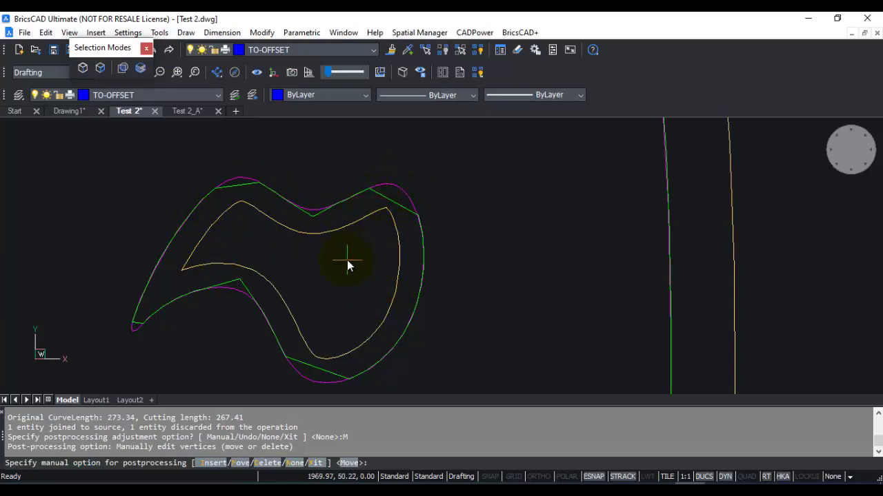
# - Insert a vertex on the upper-right arc, making the path 49 points and 267.90 long
pyautogui.click(203, 462)
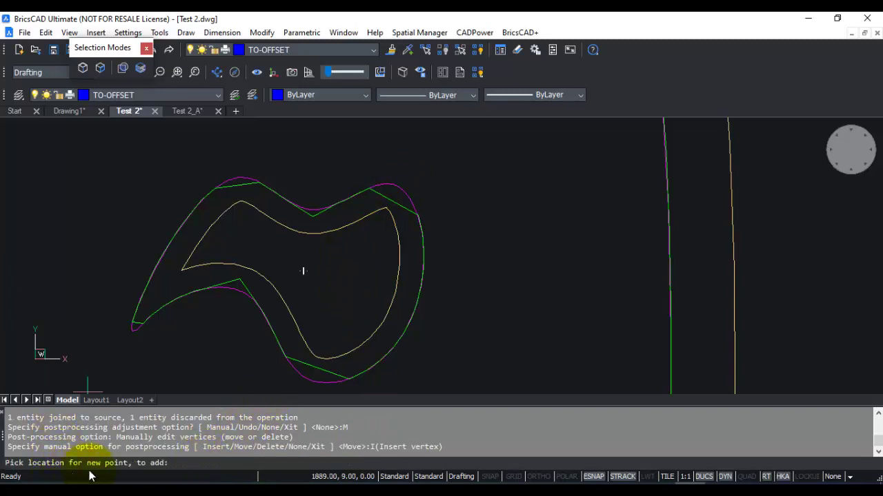
pyautogui.click(394, 193)
pyautogui.moveTo(435, 170); pyautogui.dragTo(578, 196)
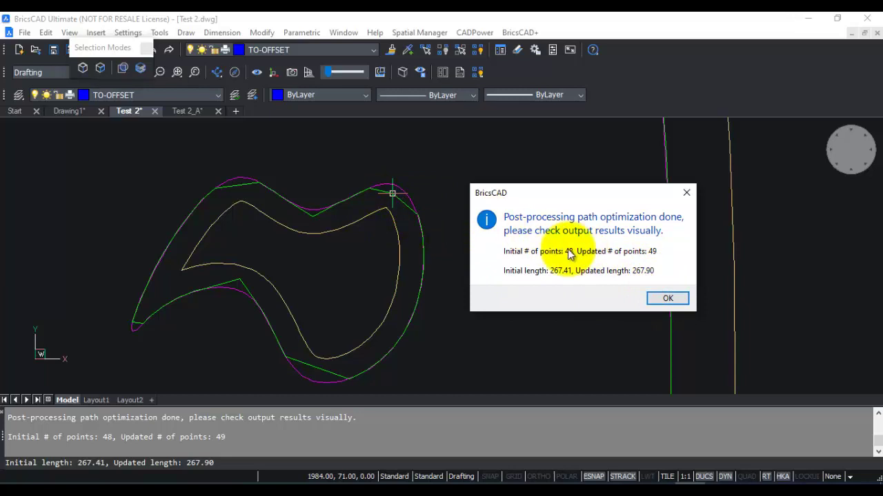
pyautogui.click(664, 300)
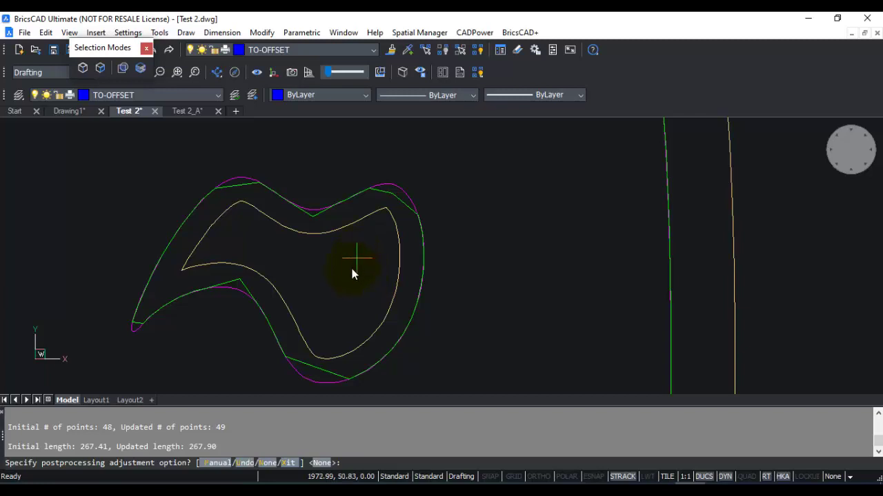
# - Move vertex 10 to a new spot near the inner notch, lengthening the path to 270.59
pyautogui.click(210, 463)
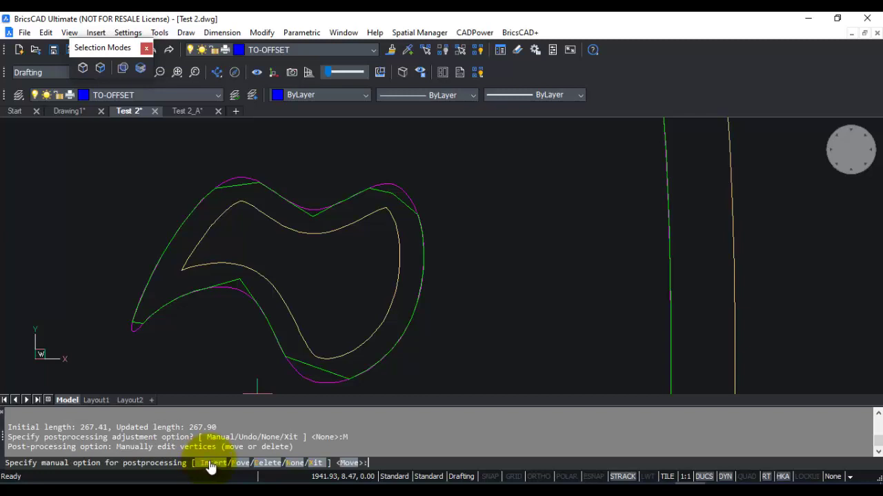
pyautogui.press('Return')
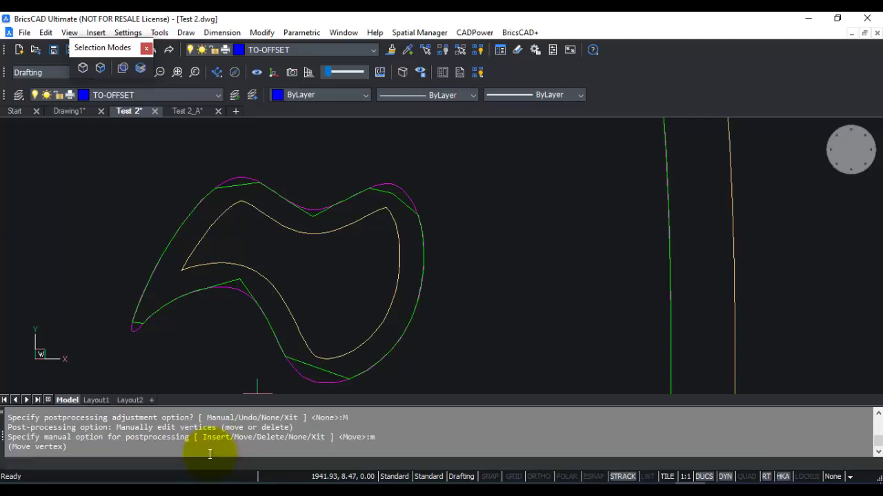
pyautogui.click(240, 280)
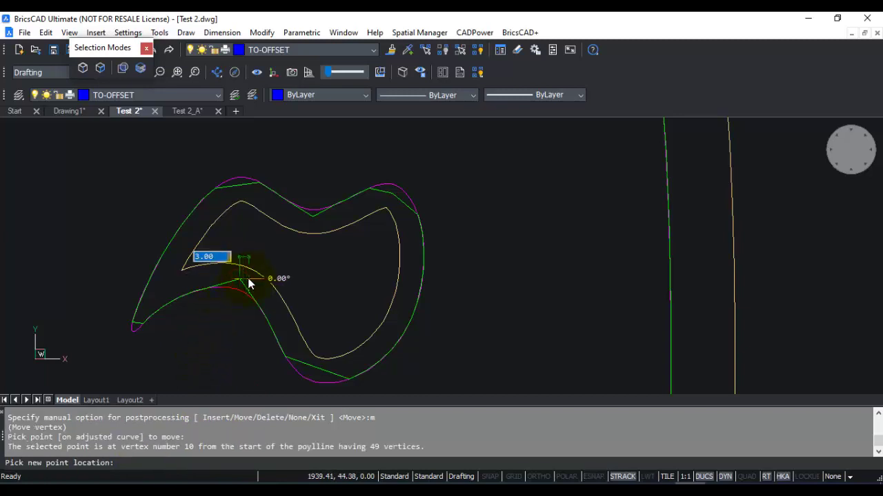
pyautogui.click(250, 278)
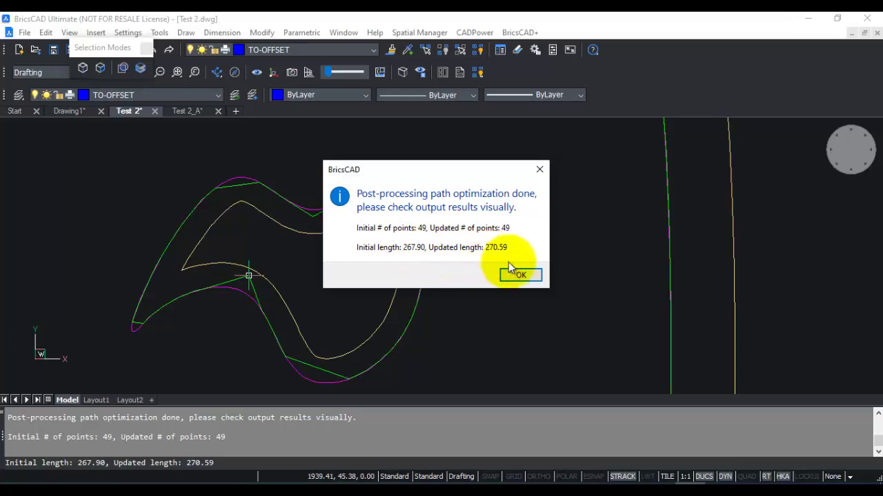
pyautogui.click(521, 275)
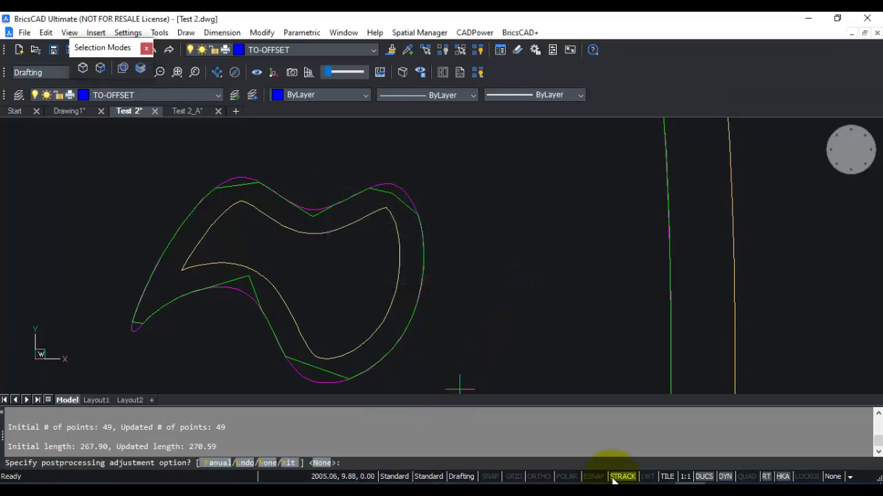
pyautogui.hotkey('alt', 'Tab')
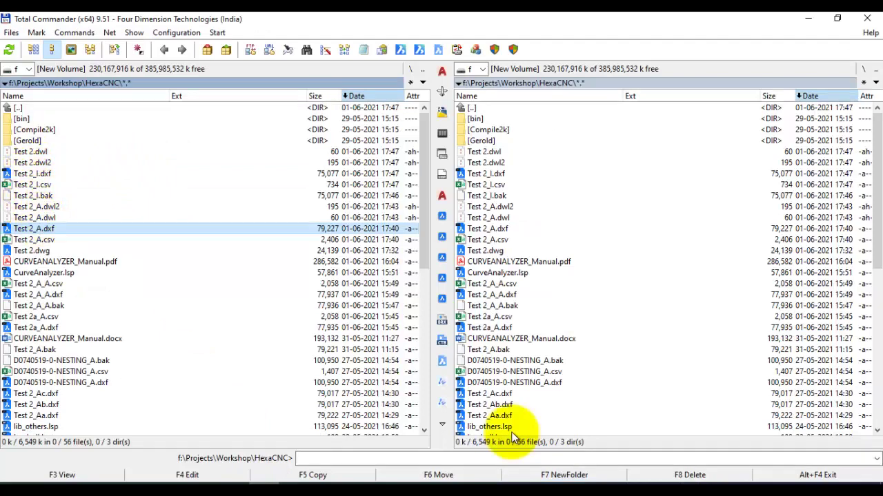
pyautogui.hotkey('alt', 'Tab')
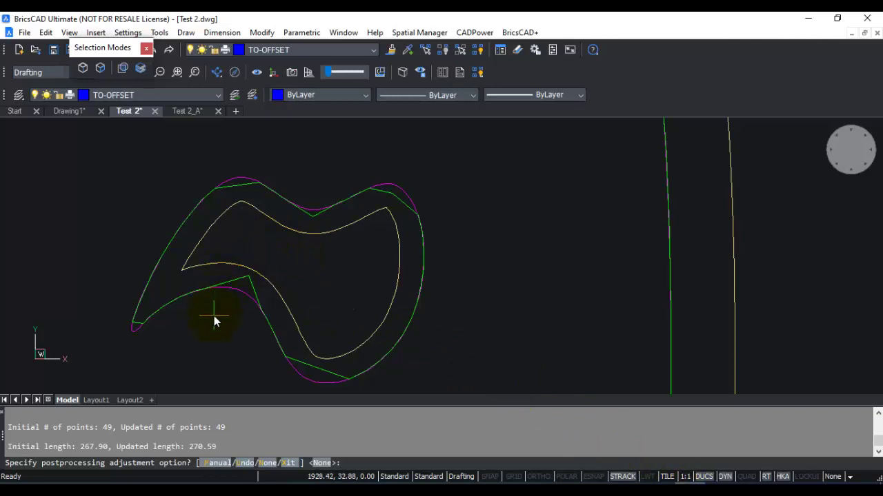
# - Delete the upper-right arc vertex, leaving 48 points and 270.09 length, and end the command
pyautogui.write('d')
pyautogui.press('Return')
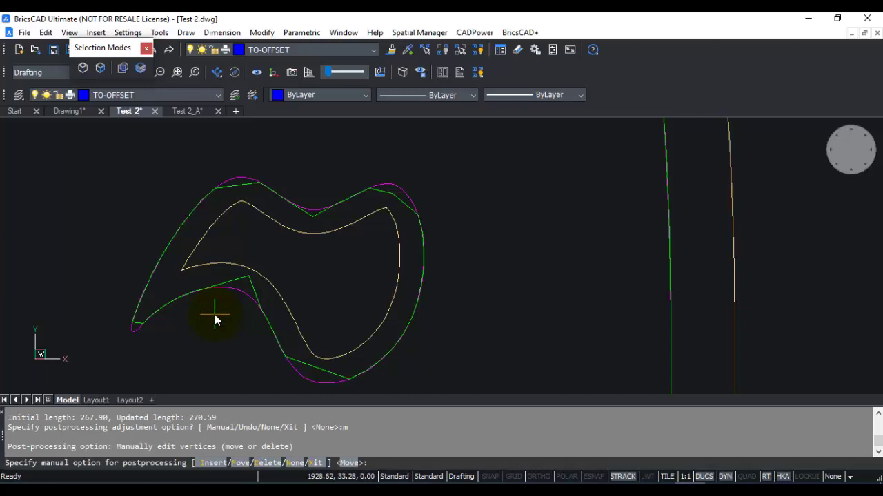
pyautogui.write('d')
pyautogui.press('Return')
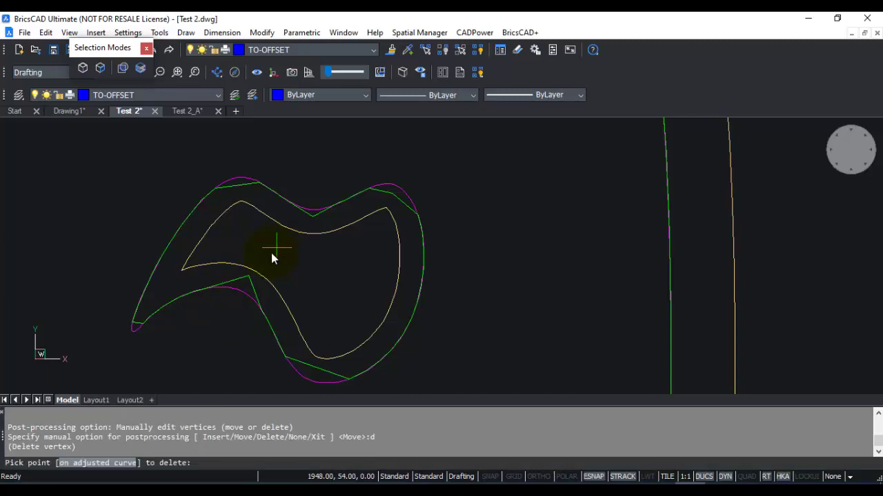
pyautogui.click(395, 198)
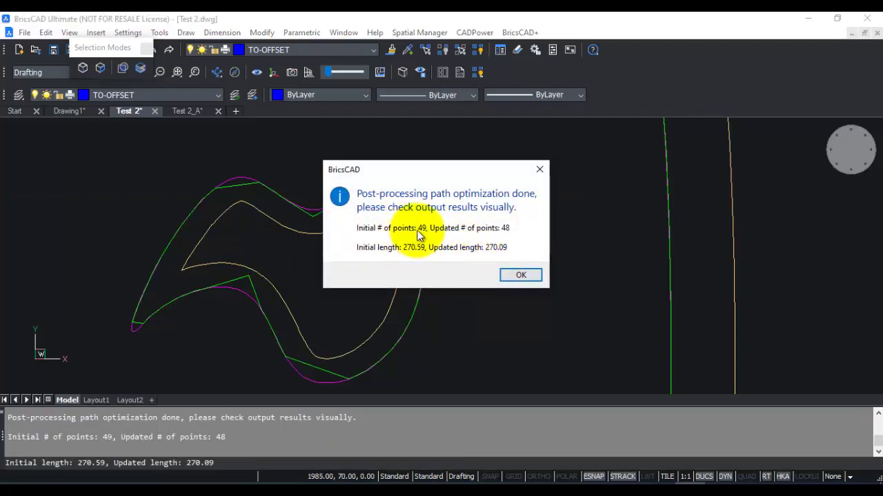
pyautogui.click(508, 275)
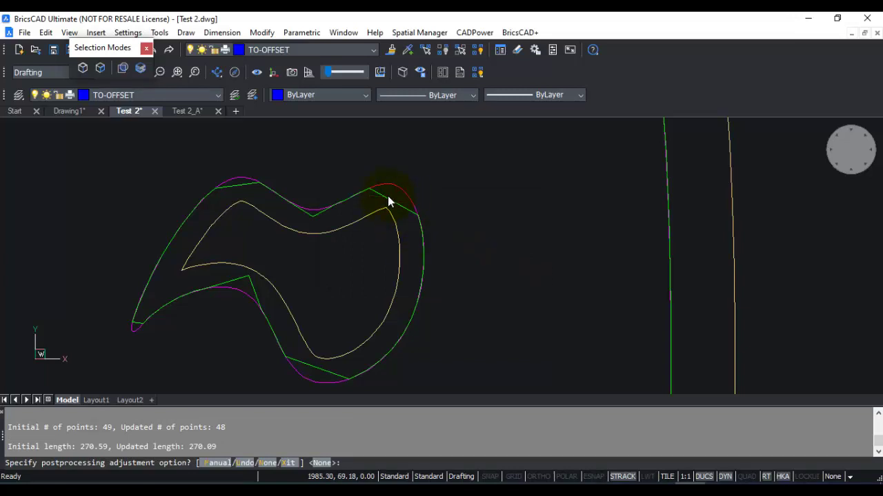
pyautogui.press('Return')
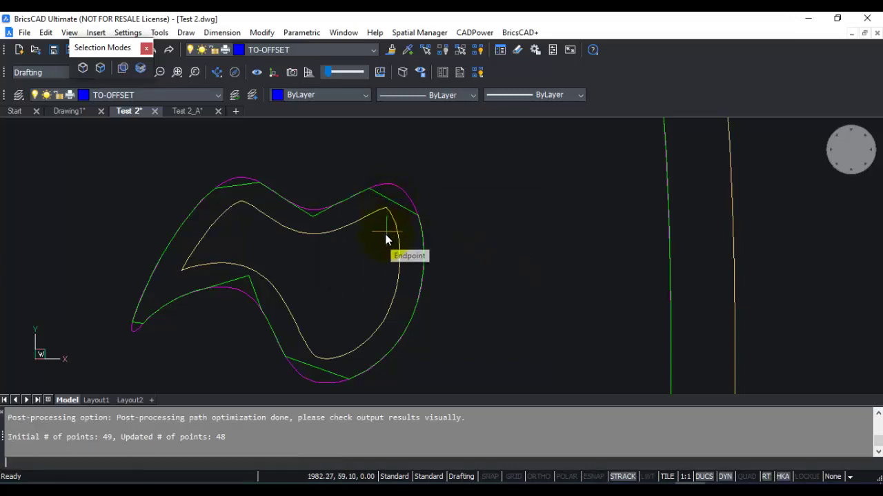